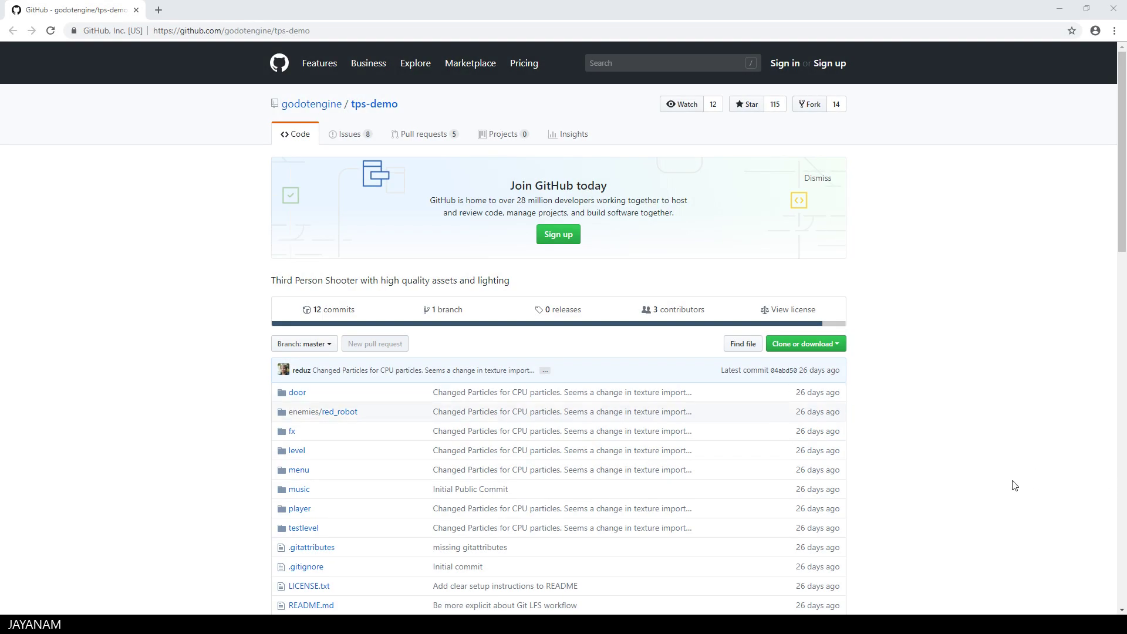
# Read through the tps-demo repository's README and open its linked Git LFS site in a separate tab
pyautogui.scroll(-9, 1014, 485)
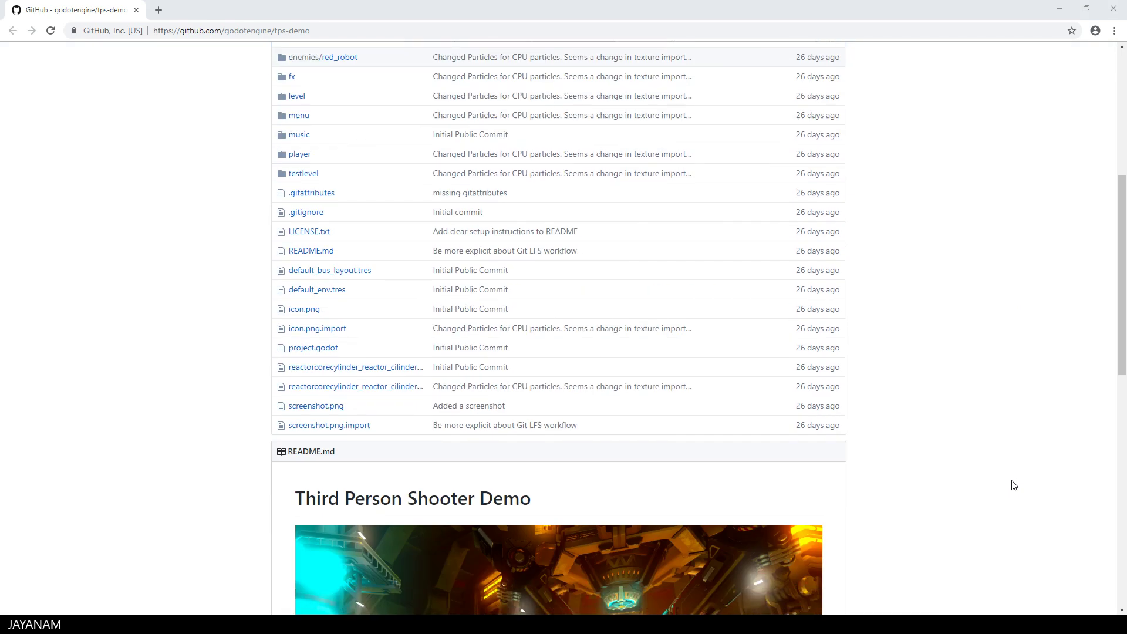
pyautogui.scroll(-3, 1014, 485)
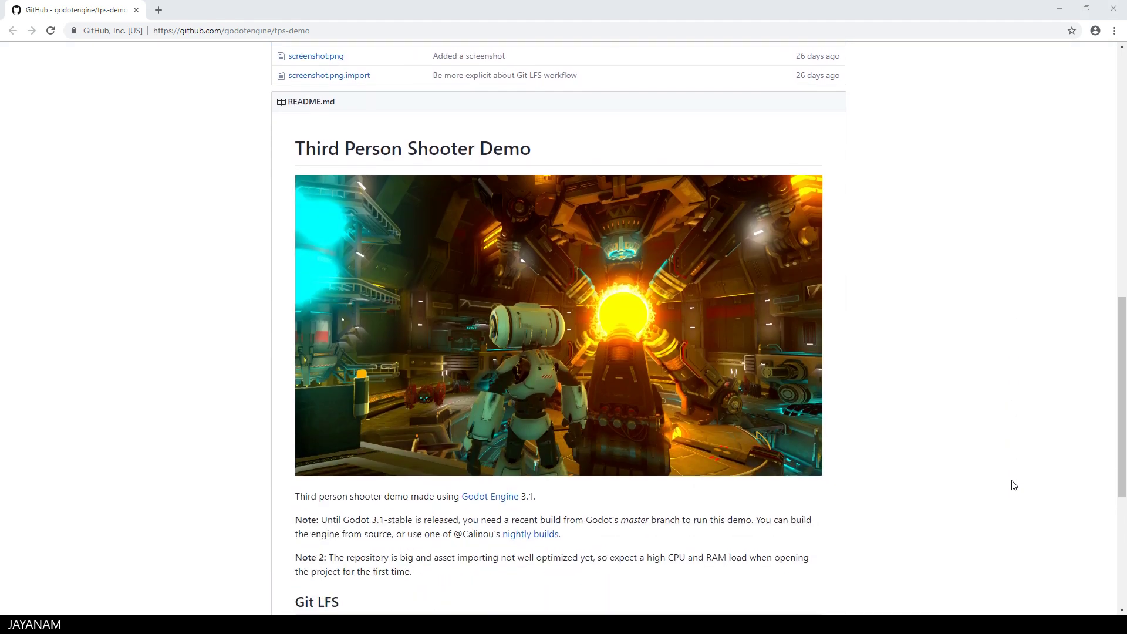
pyautogui.scroll(-3, 1014, 484)
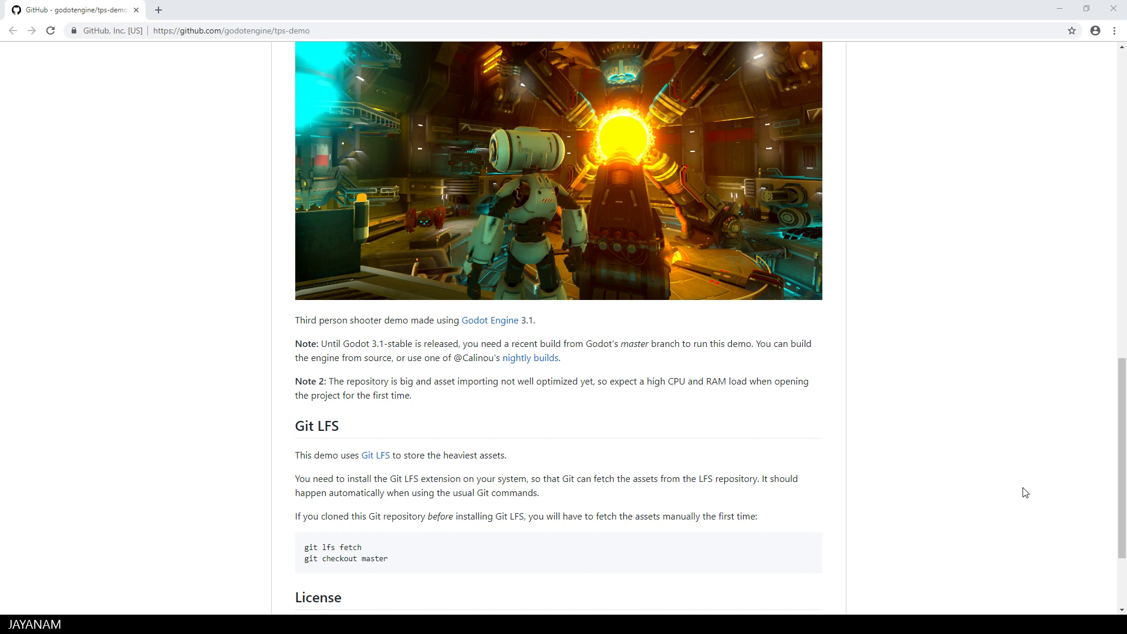
pyautogui.scroll(-2, 762, 408)
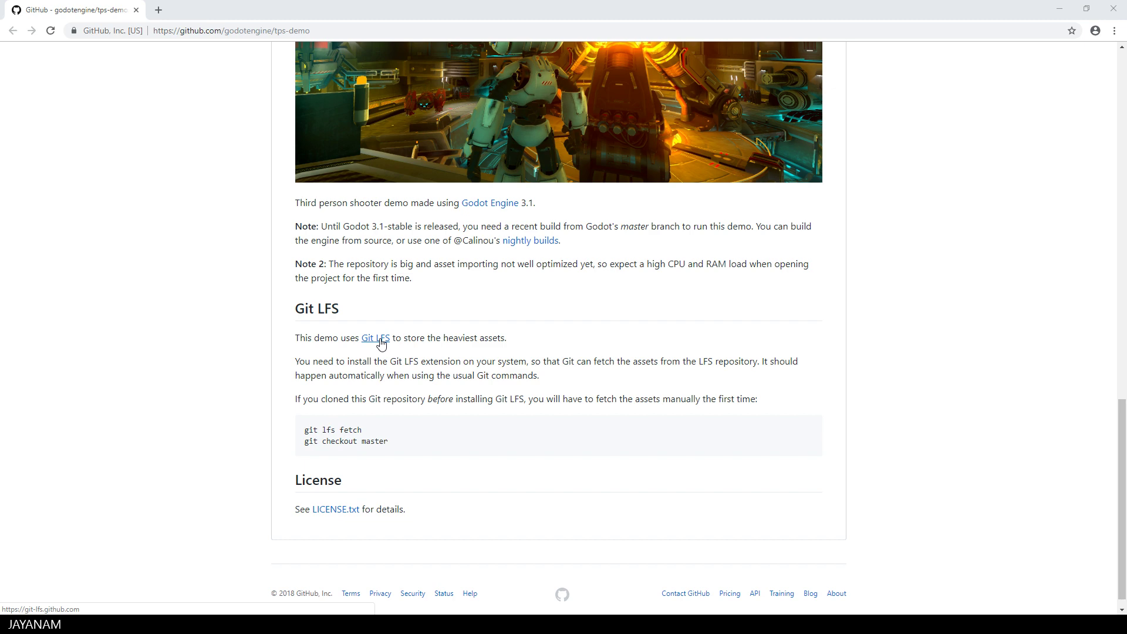
pyautogui.middleClick(381, 344)
pyautogui.click(218, 10)
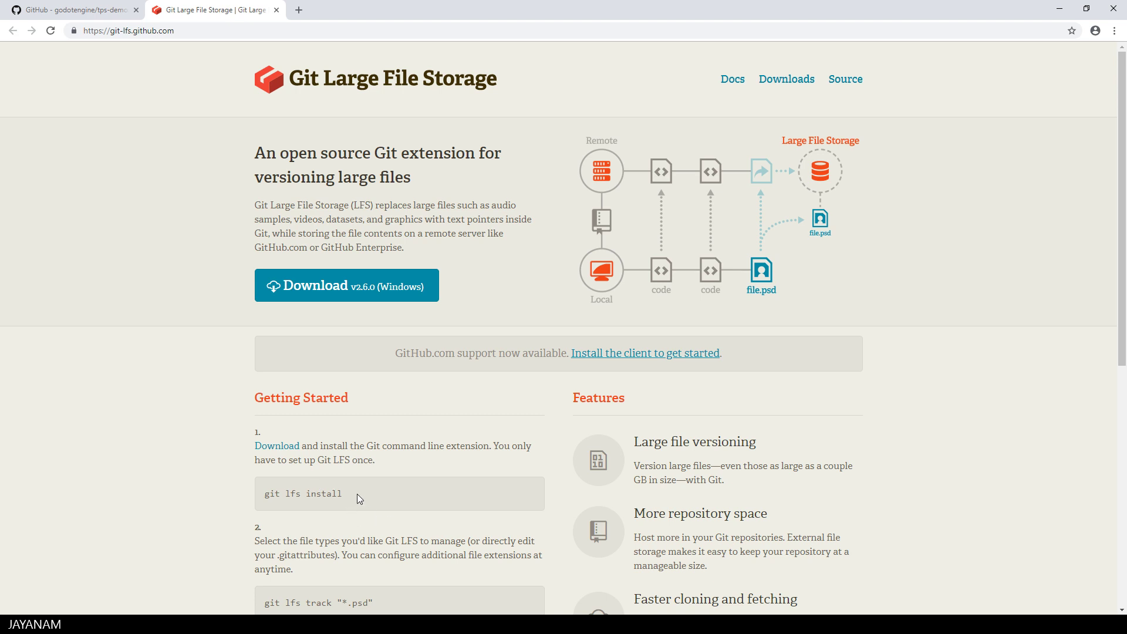
# Open a Command Prompt and run the setup command "git lfs install" from the Getting Started section
pyautogui.moveTo(357, 494); pyautogui.dragTo(264, 496)
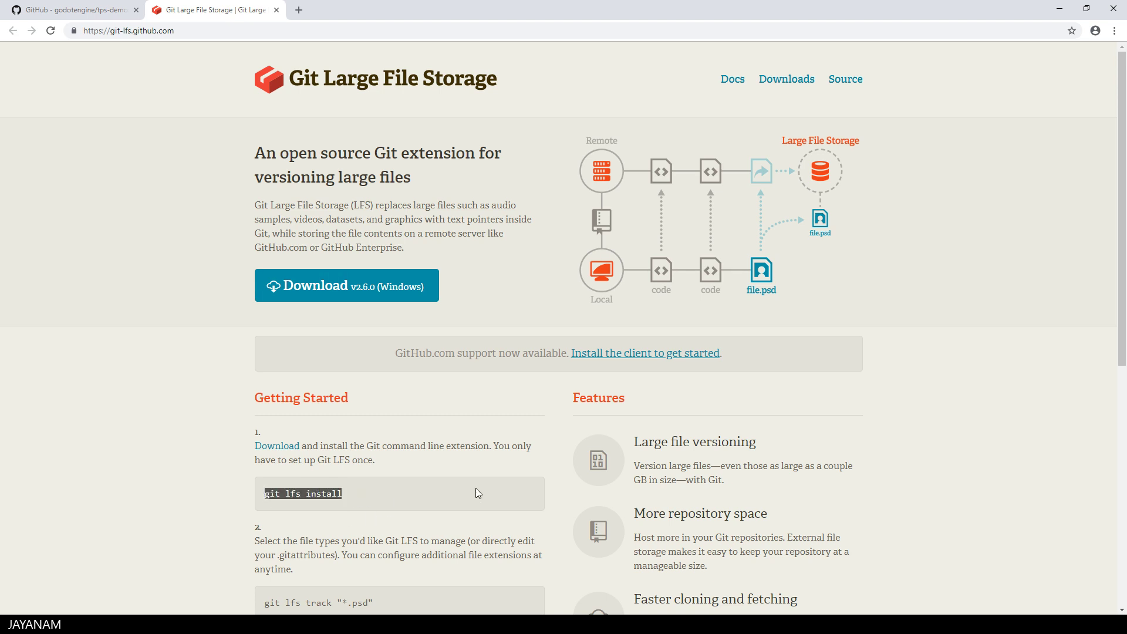
pyautogui.press('super')
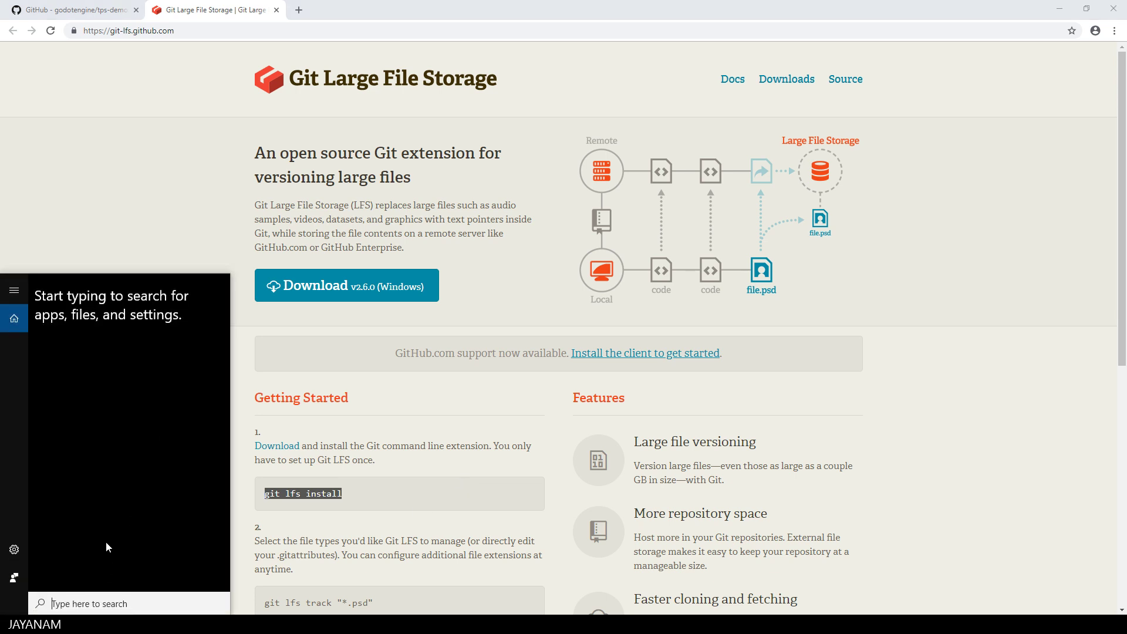
pyautogui.write('cmd')
pyautogui.press('Return')
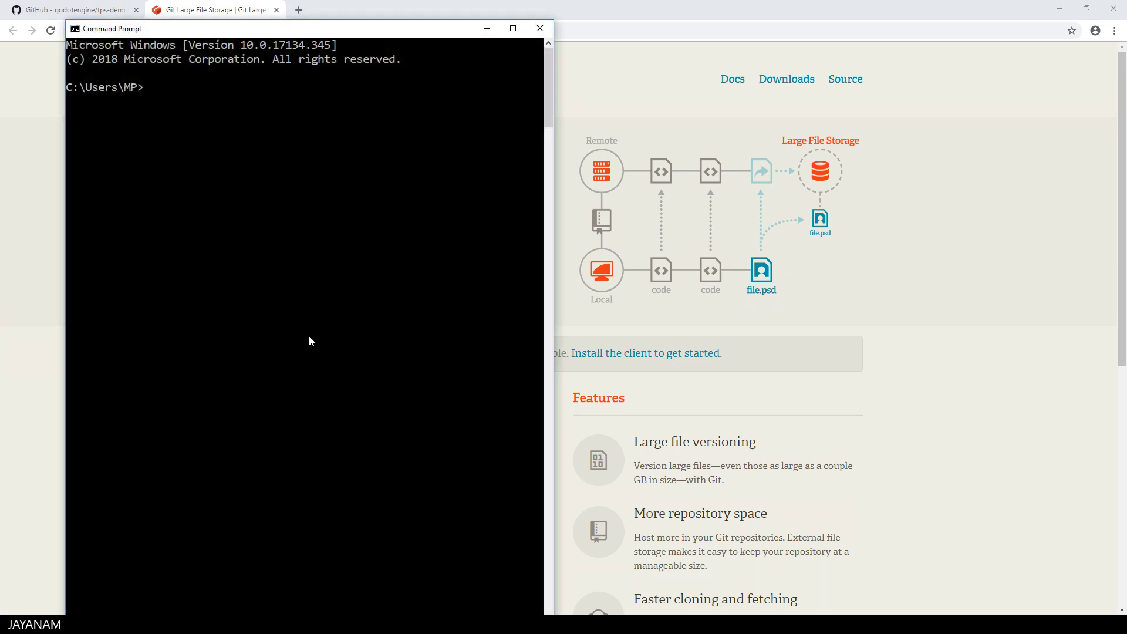
pyautogui.write('git lfs install')
pyautogui.press('Return')
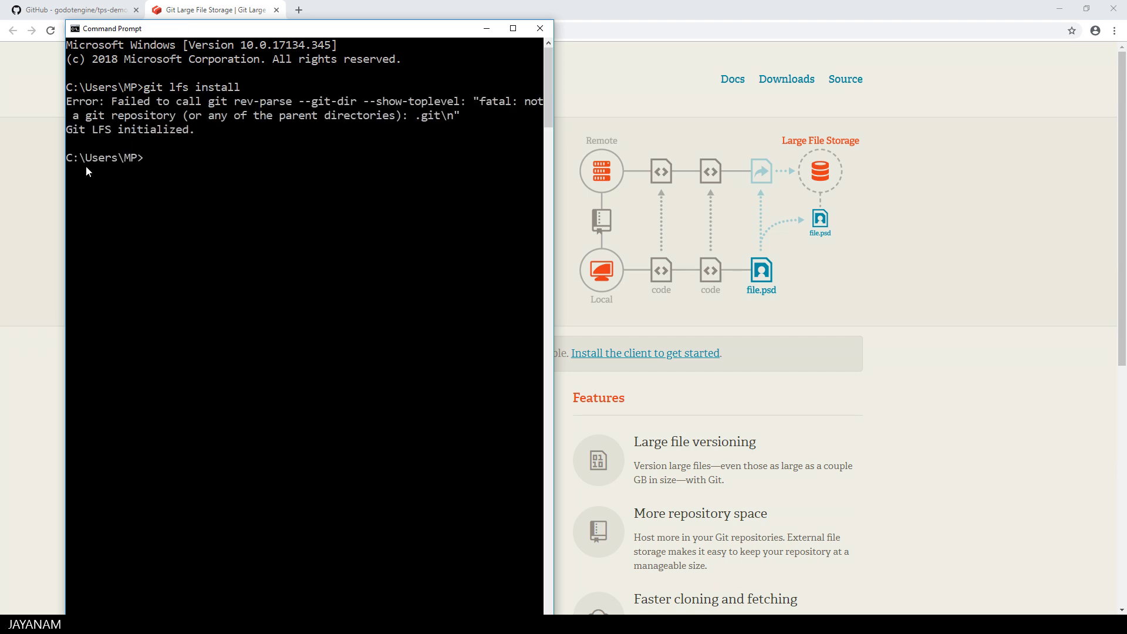
pyautogui.moveTo(373, 38); pyautogui.dragTo(781, 39)
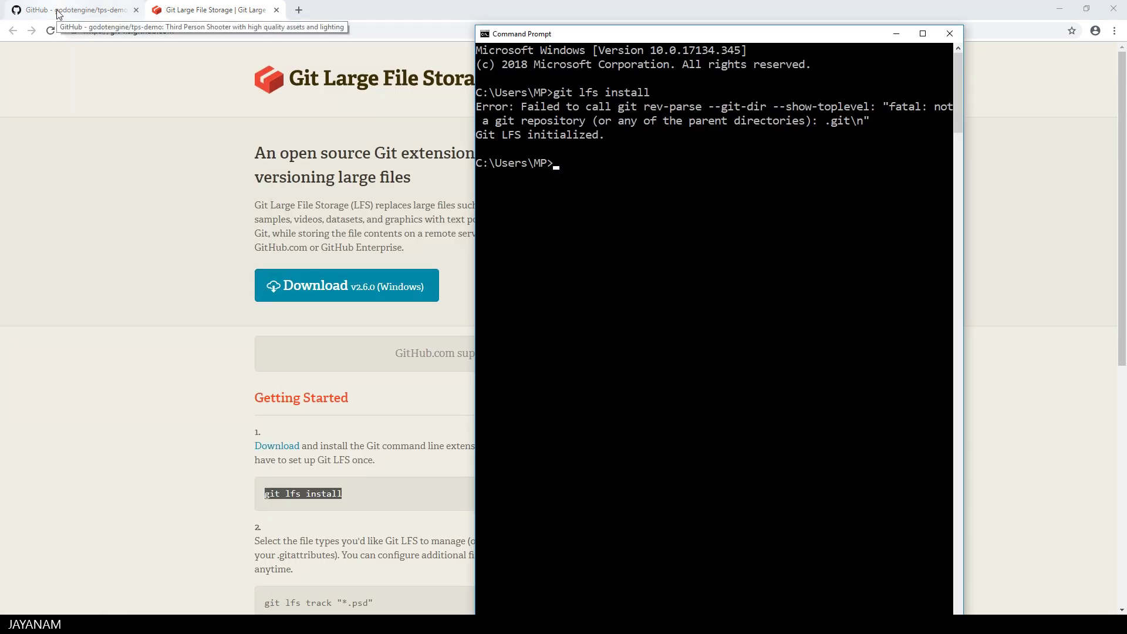
# Copy the HTTPS clone URL of the godotengine/tps-demo repository from its GitHub page
pyautogui.click(59, 10)
pyautogui.scroll(15, 616, 381)
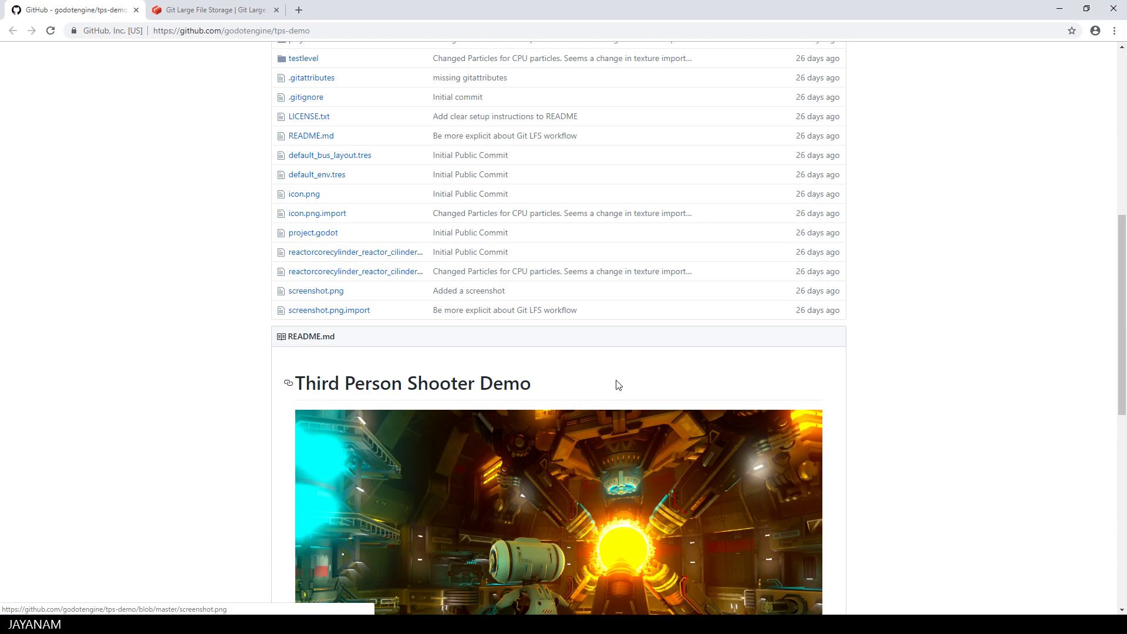
pyautogui.scroll(1, 616, 384)
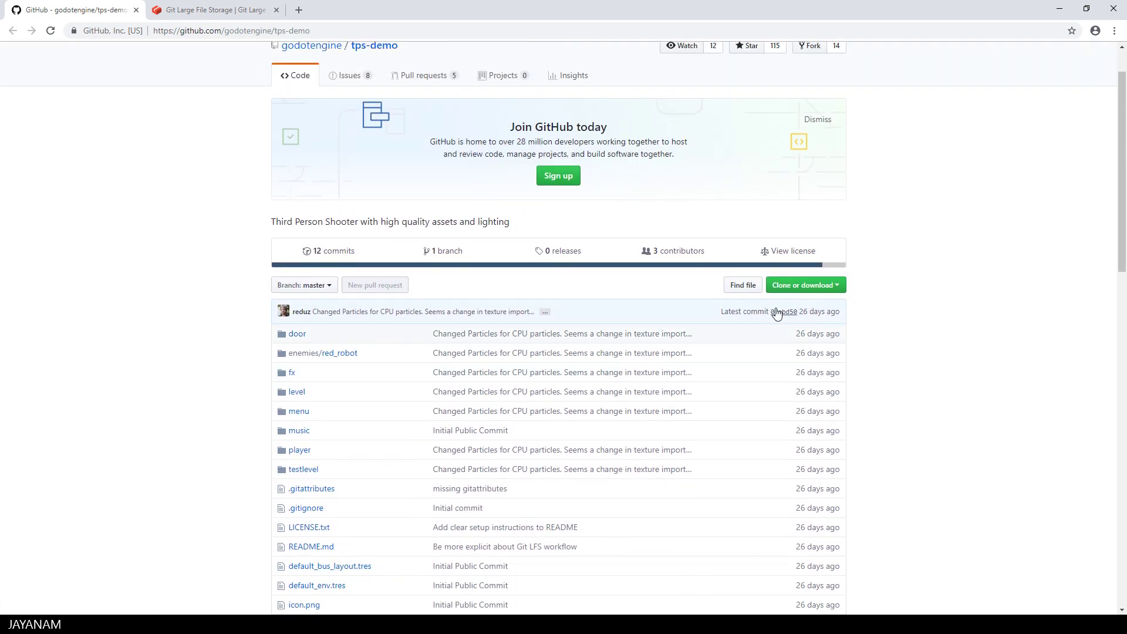
pyautogui.click(815, 285)
pyautogui.click(741, 346)
pyautogui.hotkey('ctrl', 'c')
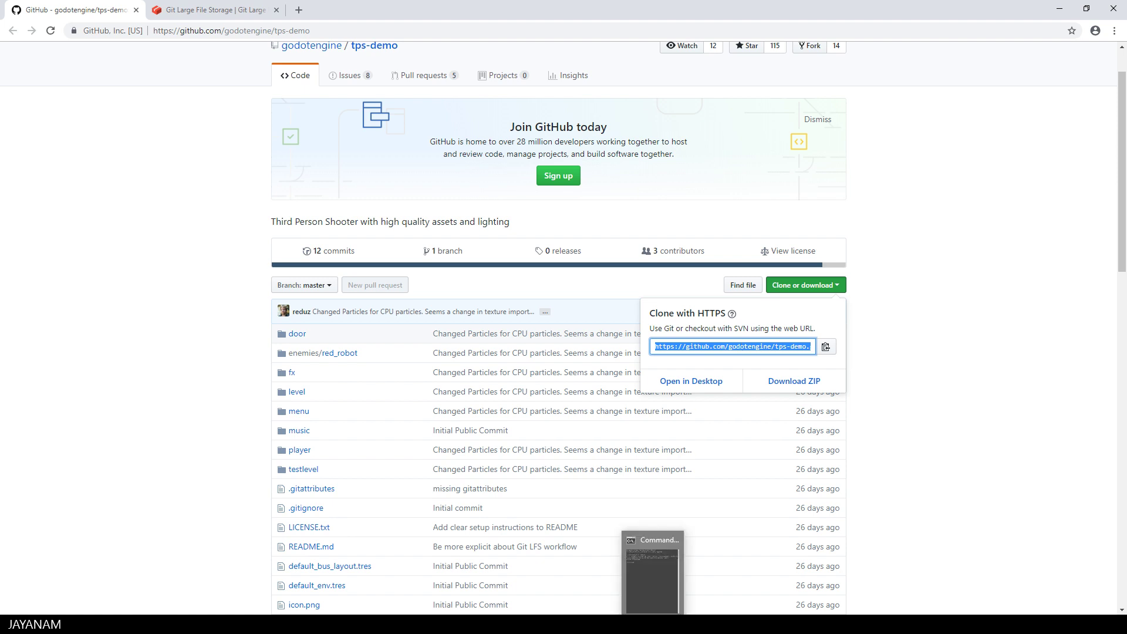
# Switch to the Command Prompt and enter "git clone" followed by the copied repository URL
pyautogui.click(653, 623)
pyautogui.write('git clone')
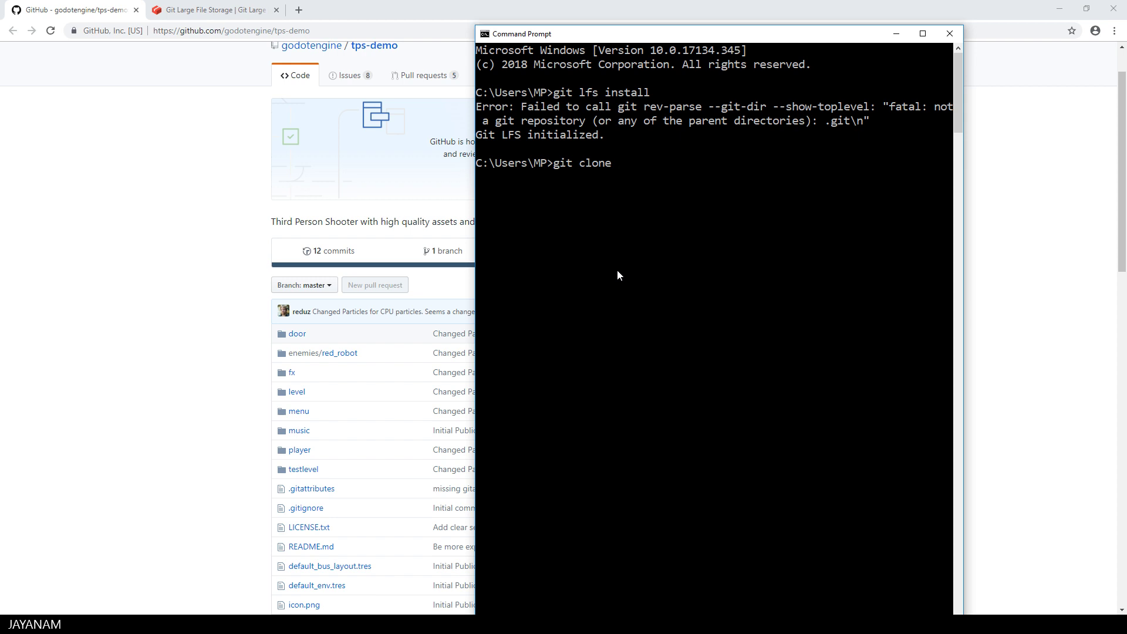
pyautogui.rightClick(631, 272)
pyautogui.click(580, 305)
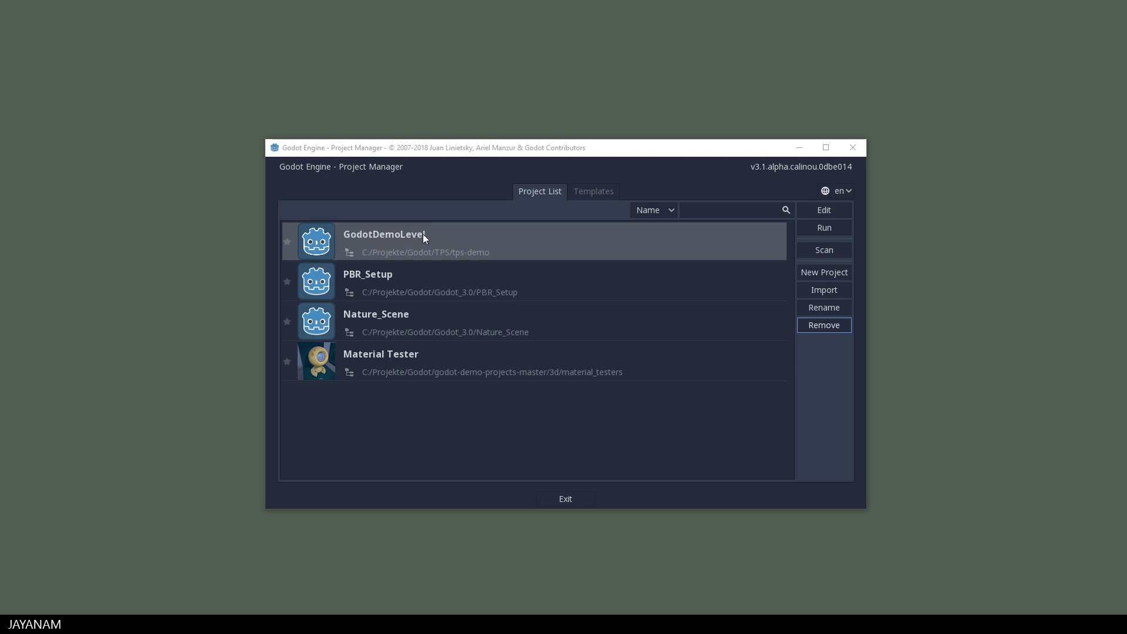
# Open the GodotDemoLevel project from the Godot Project Manager and run it in a maximized window
pyautogui.click(809, 291)
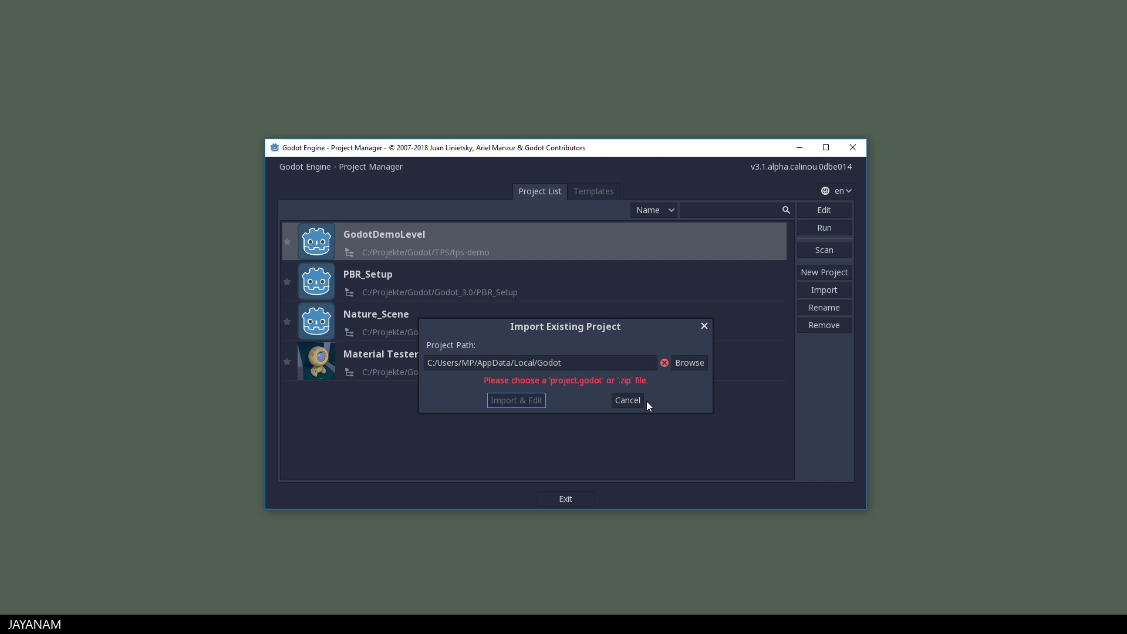
pyautogui.click(628, 401)
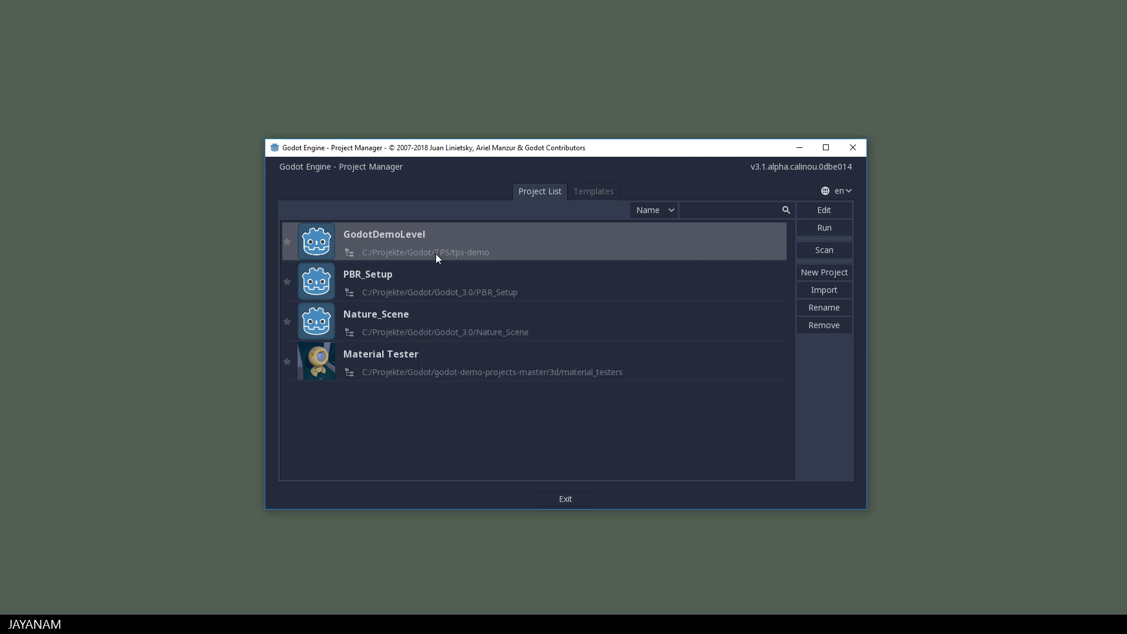
pyautogui.doubleClick(450, 245)
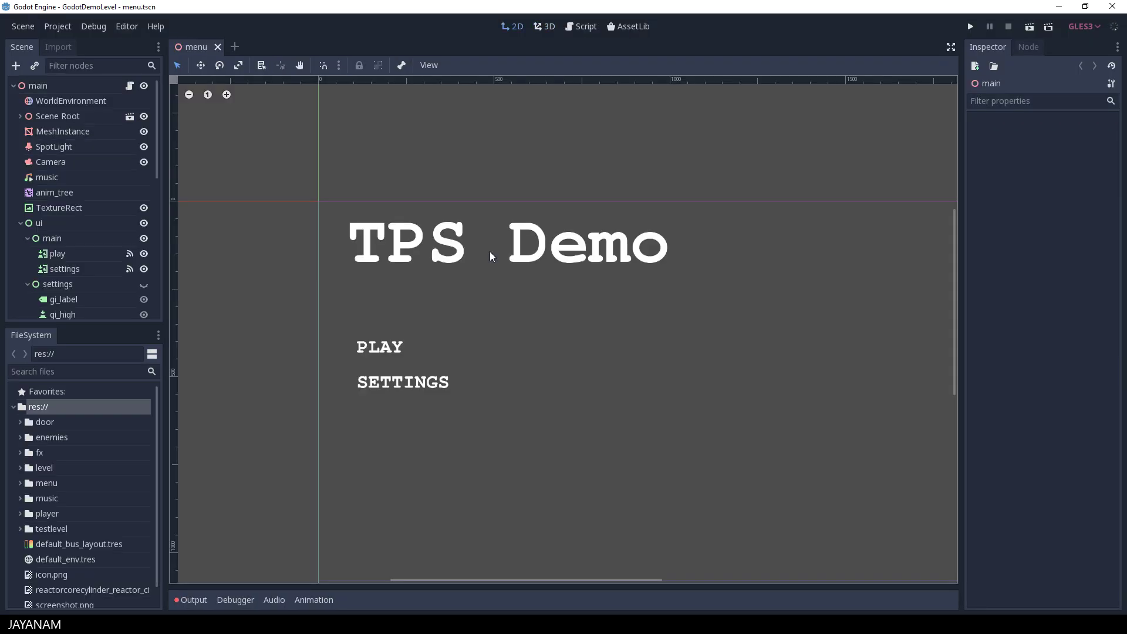
pyautogui.click(971, 27)
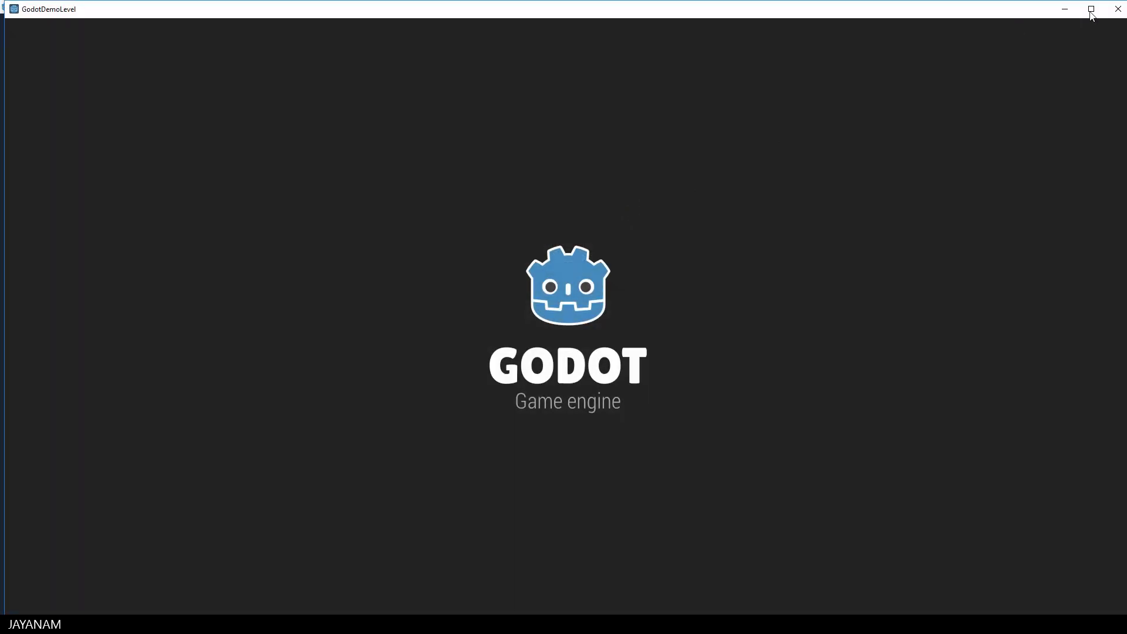
pyautogui.click(1090, 9)
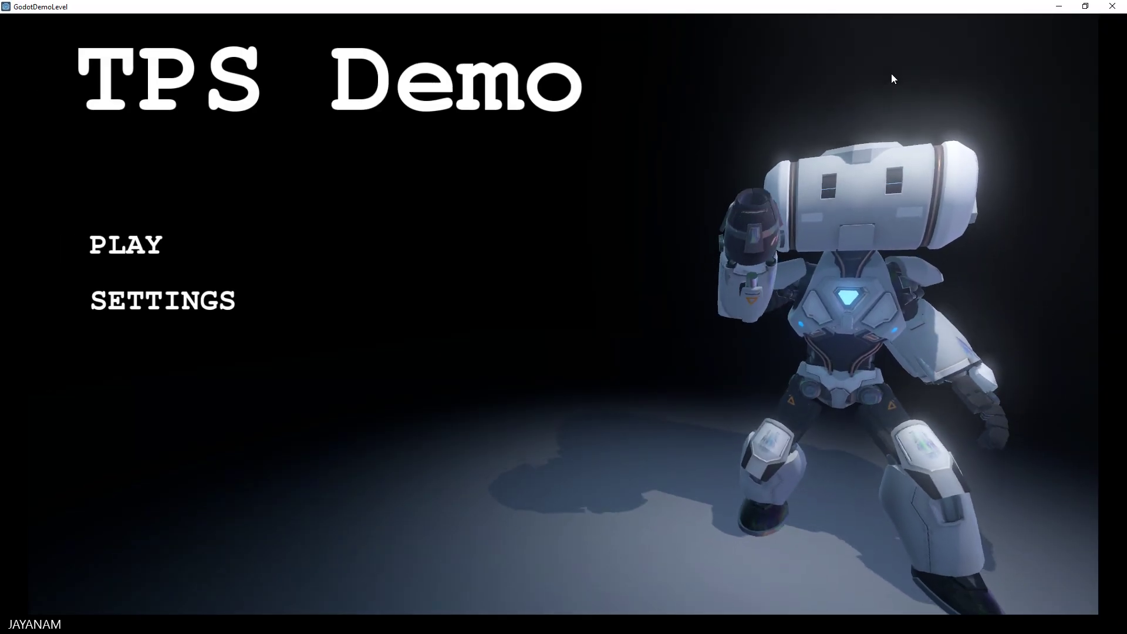
# Apply the TPS Demo's graphics settings with 4x anti-aliasing and native resolution, and start playing the level
pyautogui.click(212, 301)
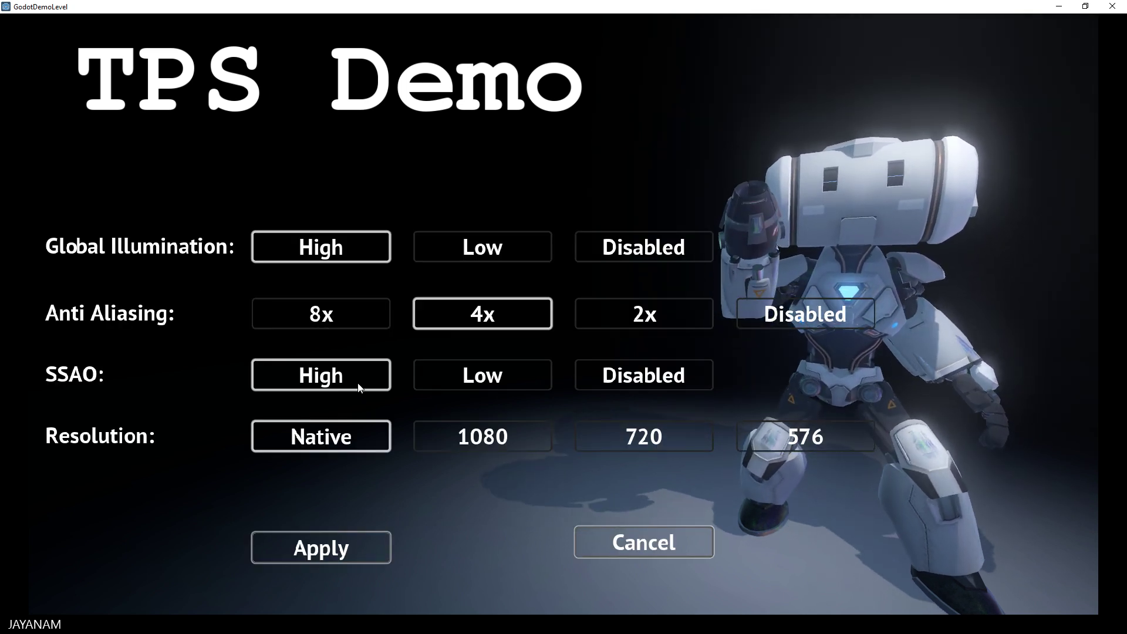
pyautogui.click(333, 552)
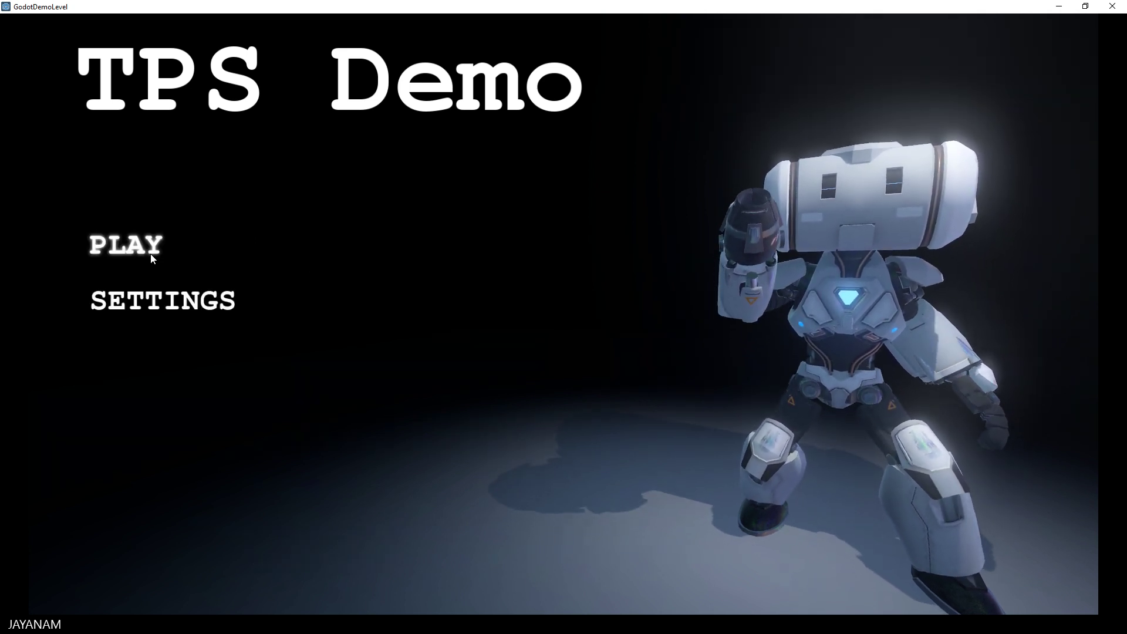
pyautogui.click(155, 248)
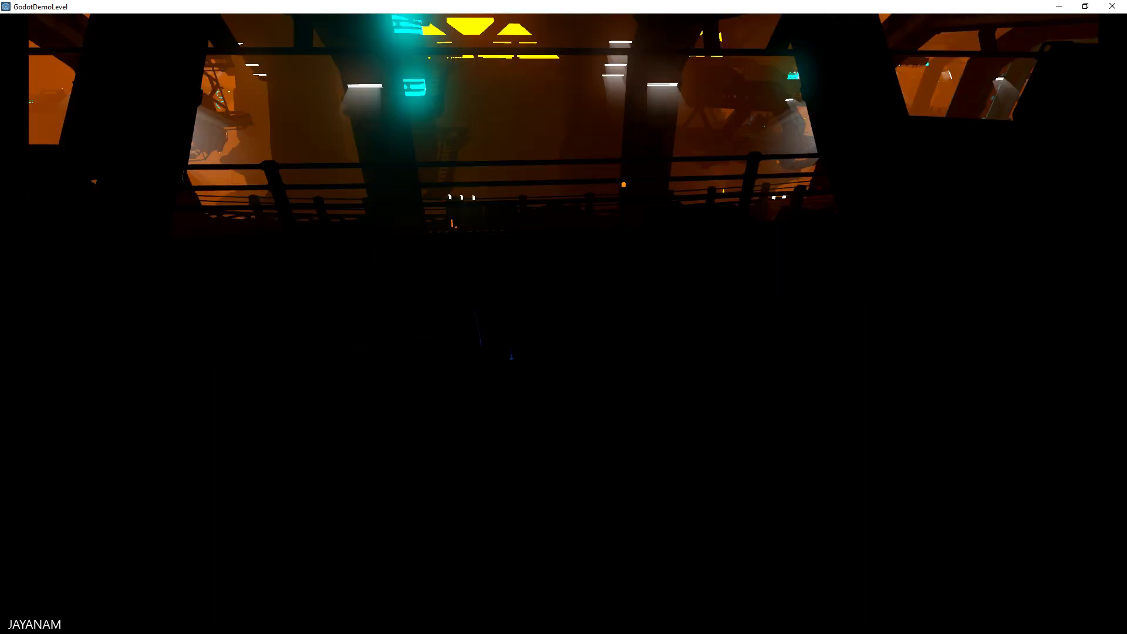
pyautogui.press('w')
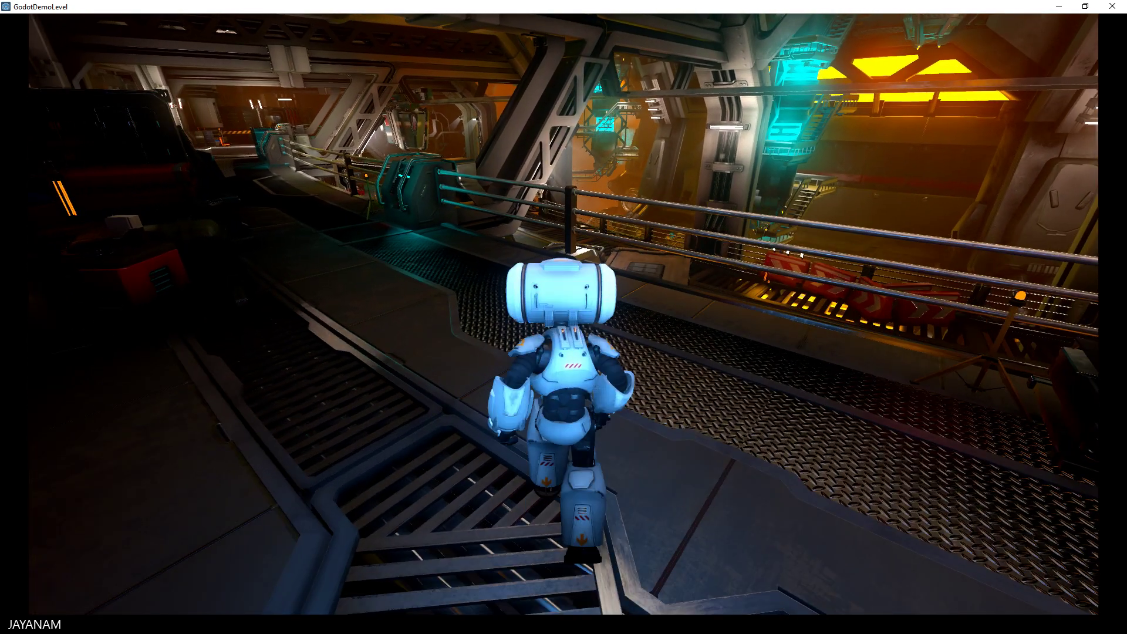
pyautogui.press('w')
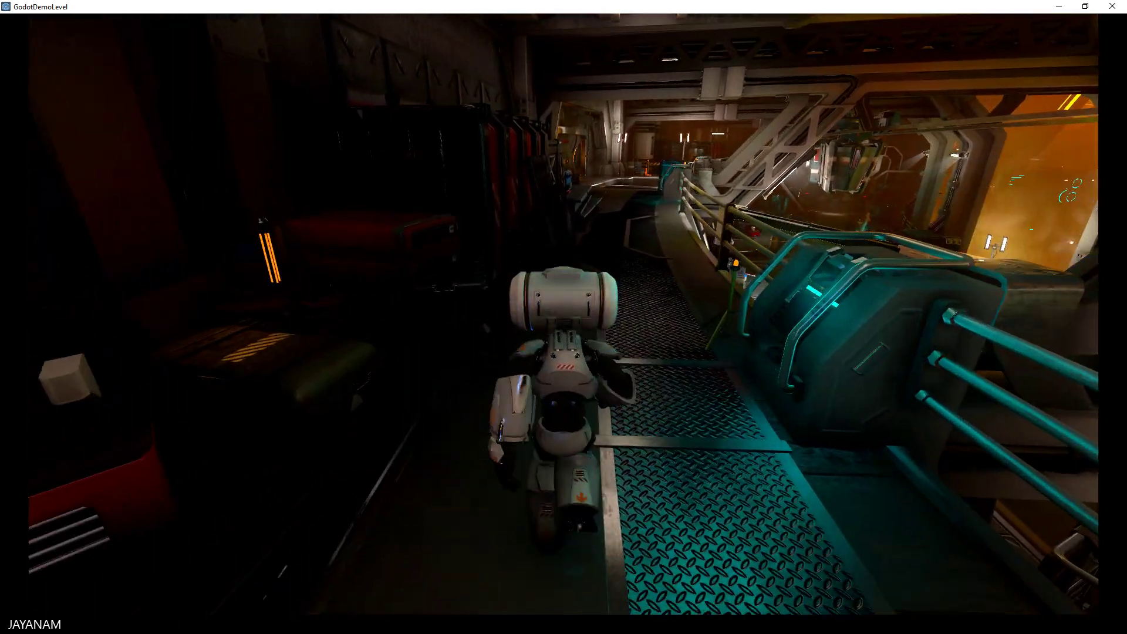
pyautogui.press('w')
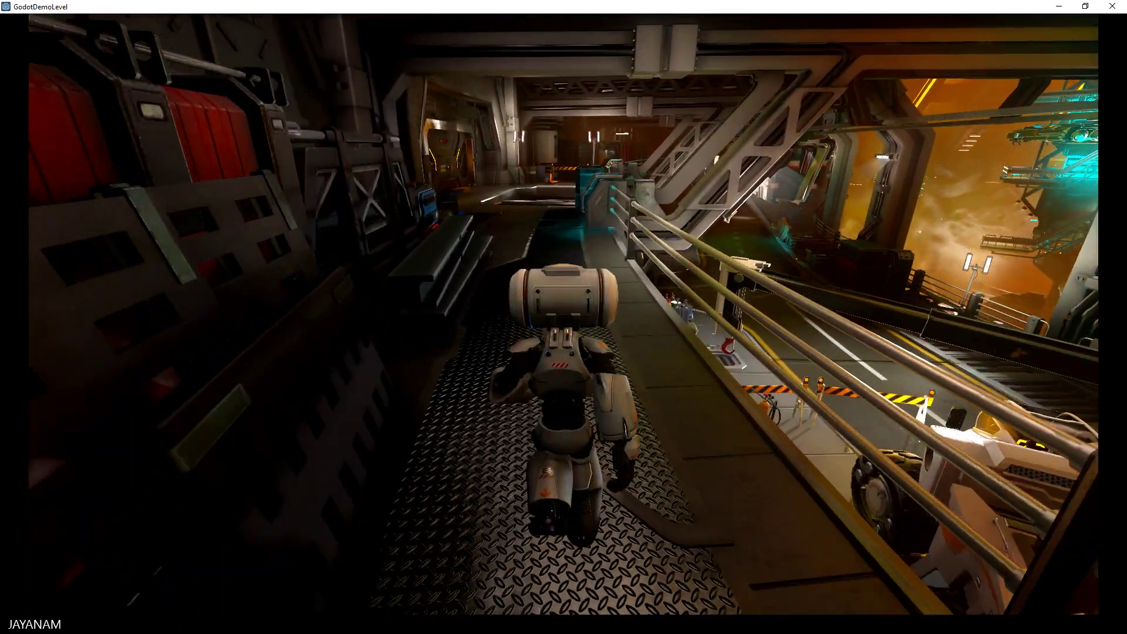
pyautogui.press('w')
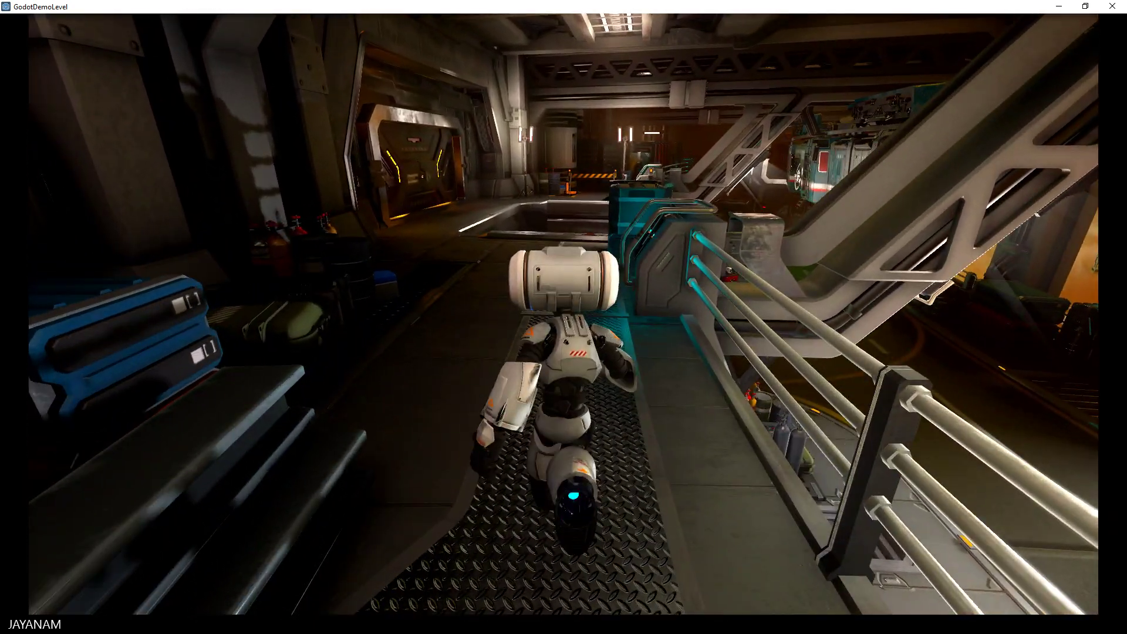
pyautogui.press('w')
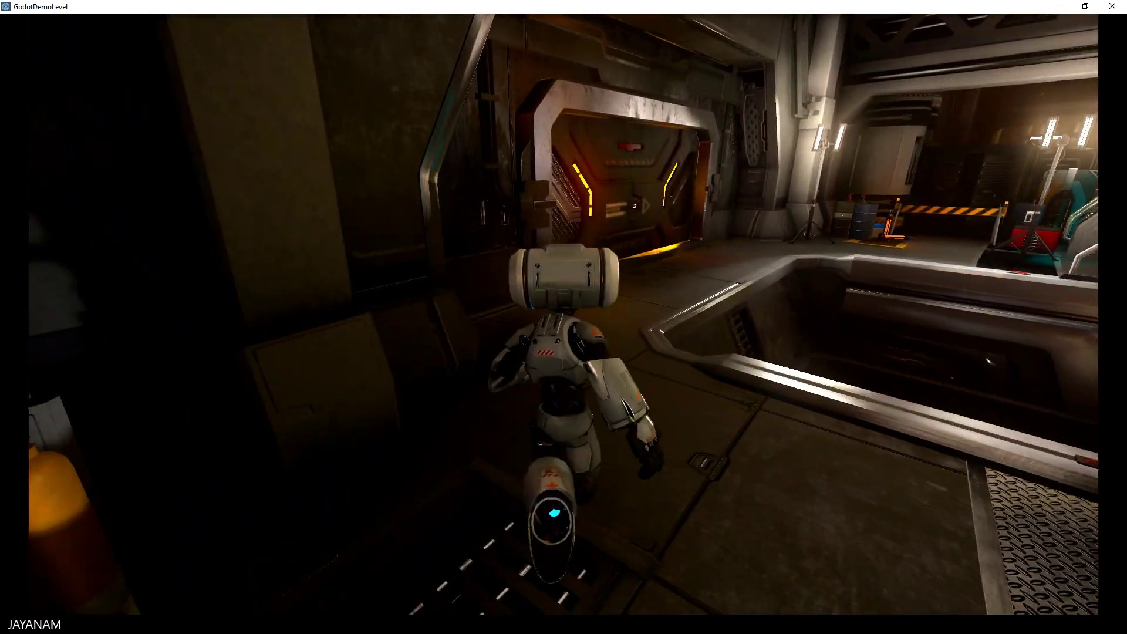
pyautogui.press('w')
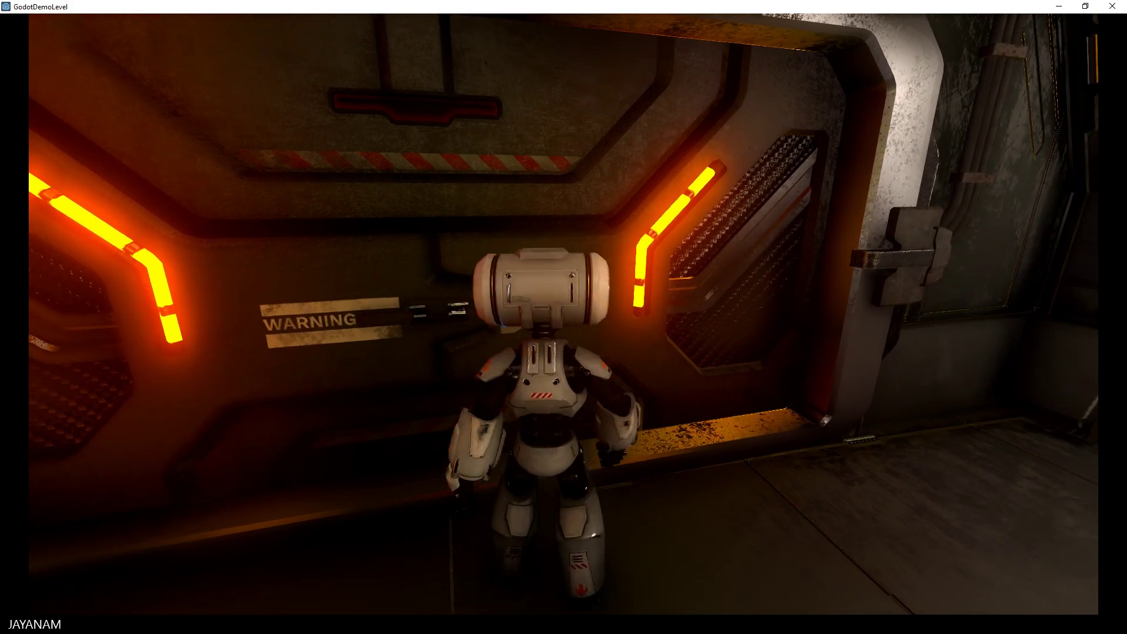
pyautogui.press('a')
pyautogui.press('w')
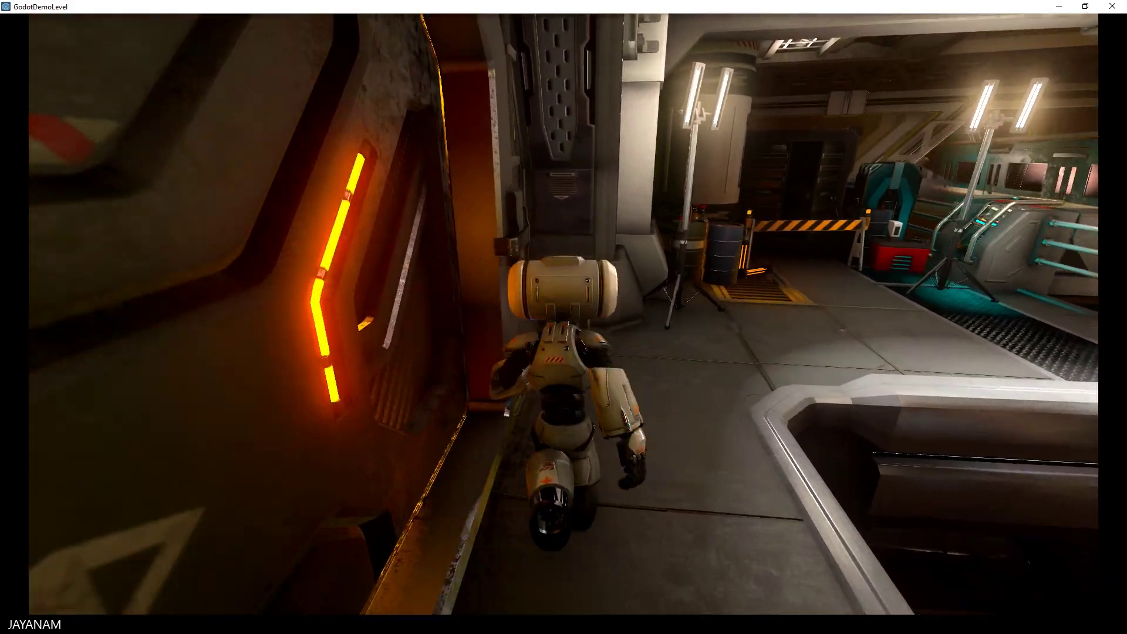
pyautogui.press('w')
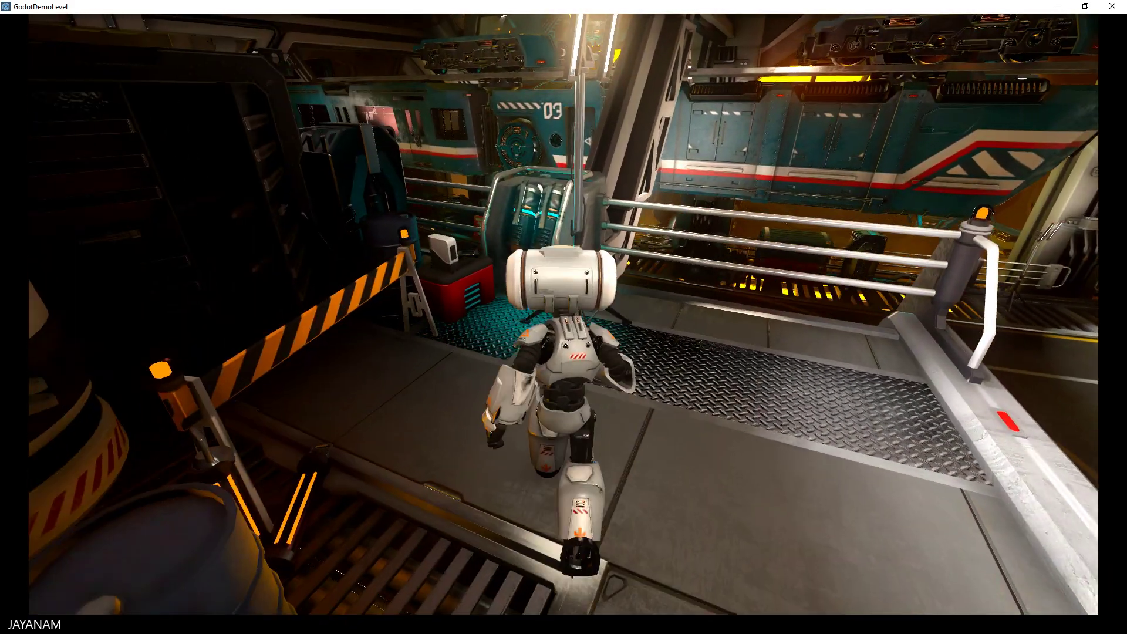
pyautogui.press('s')
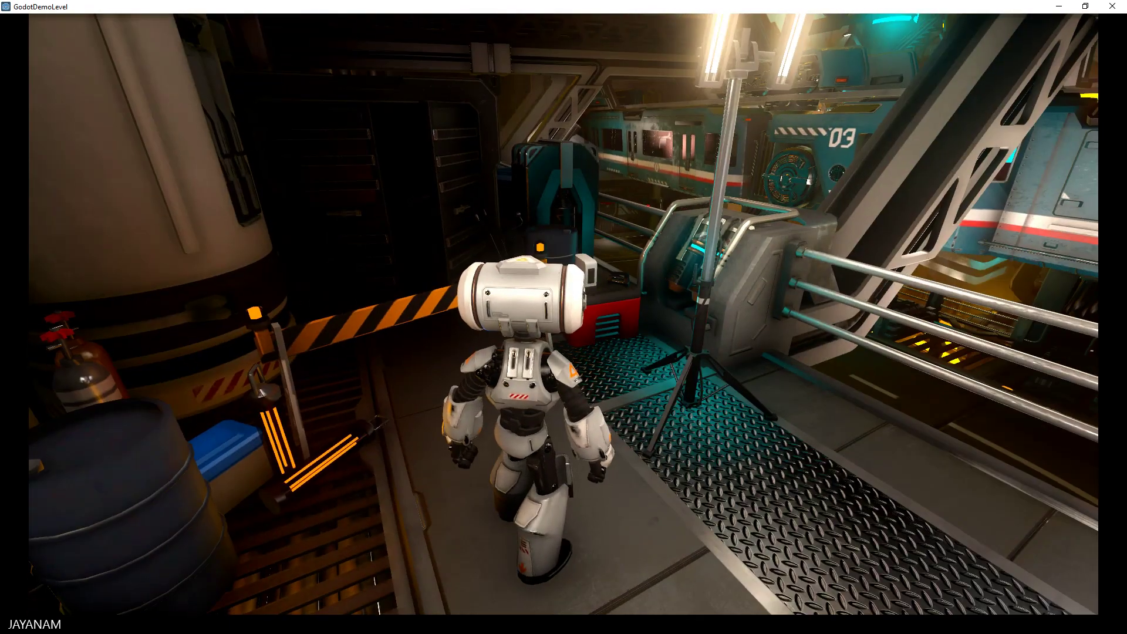
pyautogui.press('s')
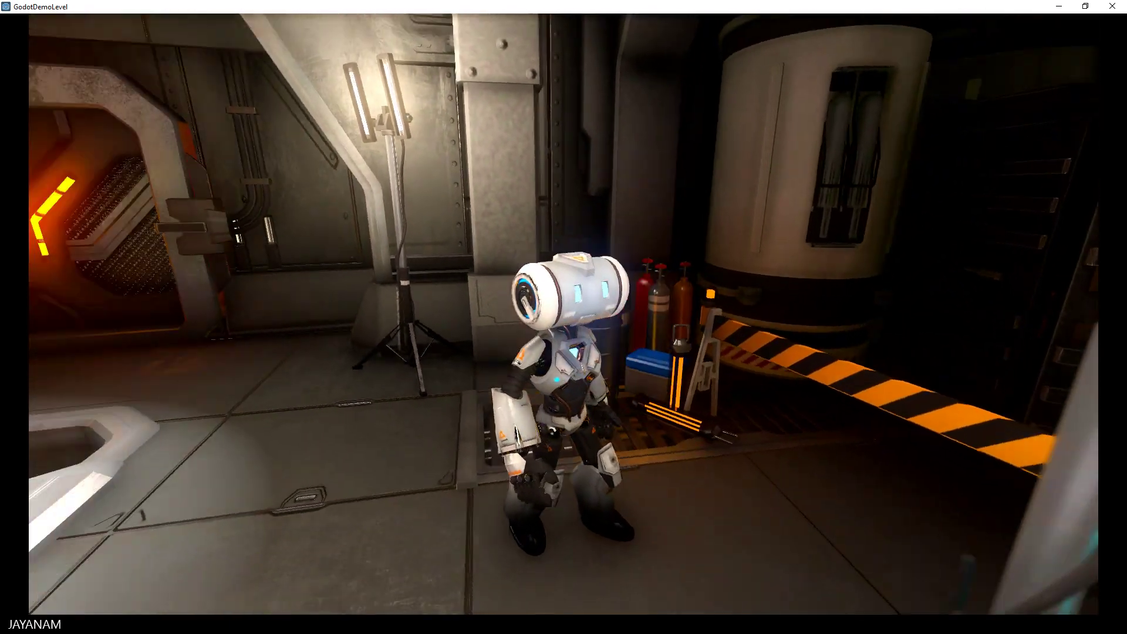
pyautogui.press('s')
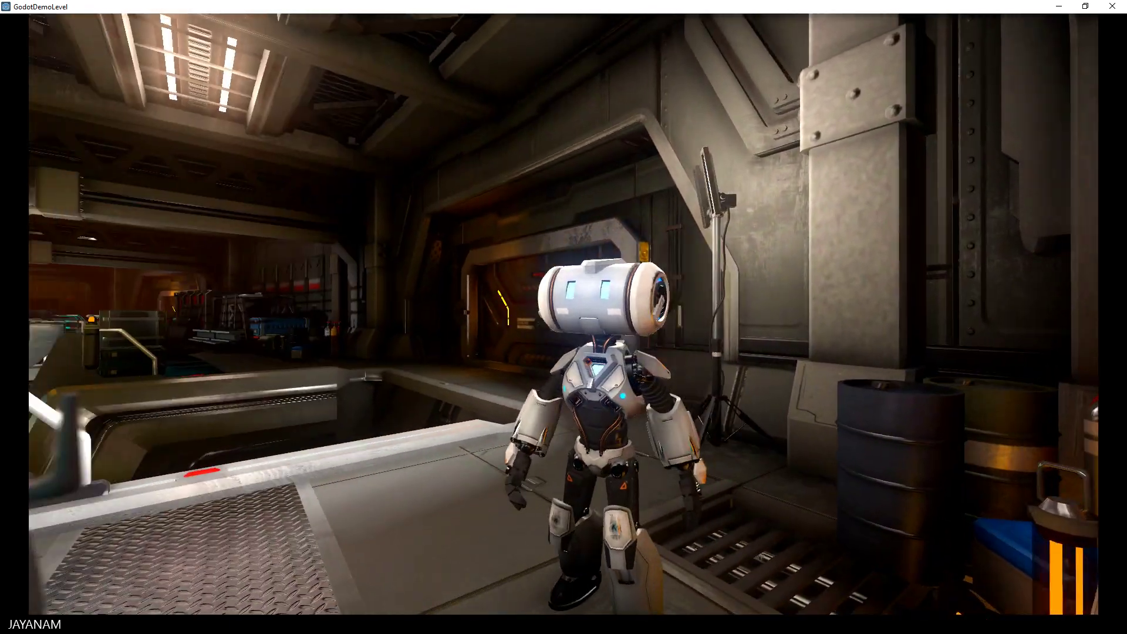
pyautogui.press('s')
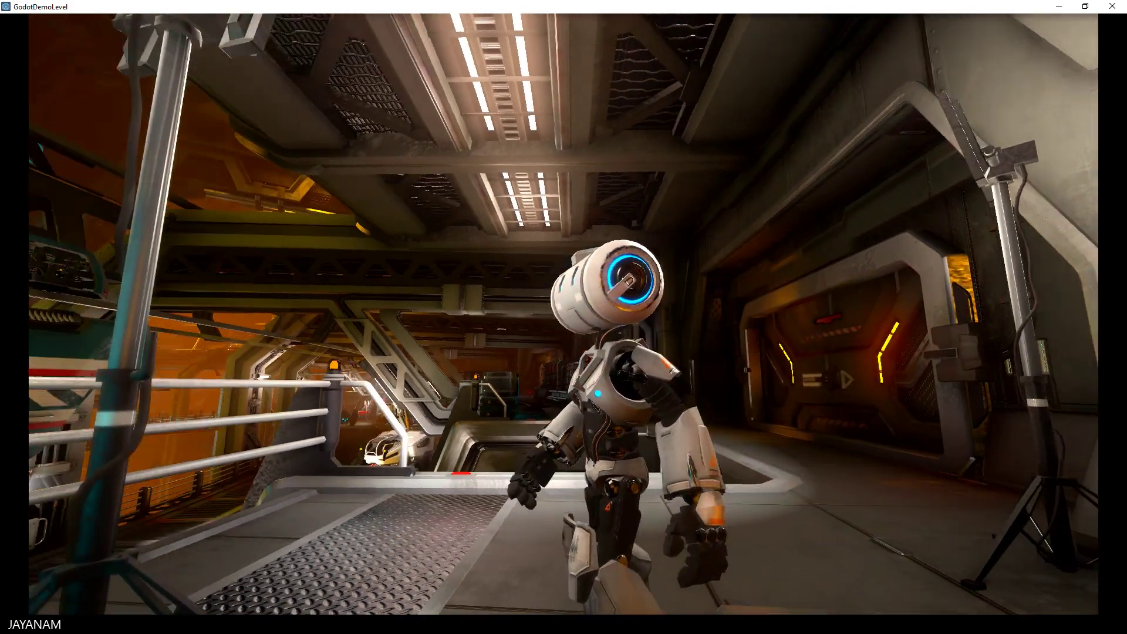
pyautogui.press('w')
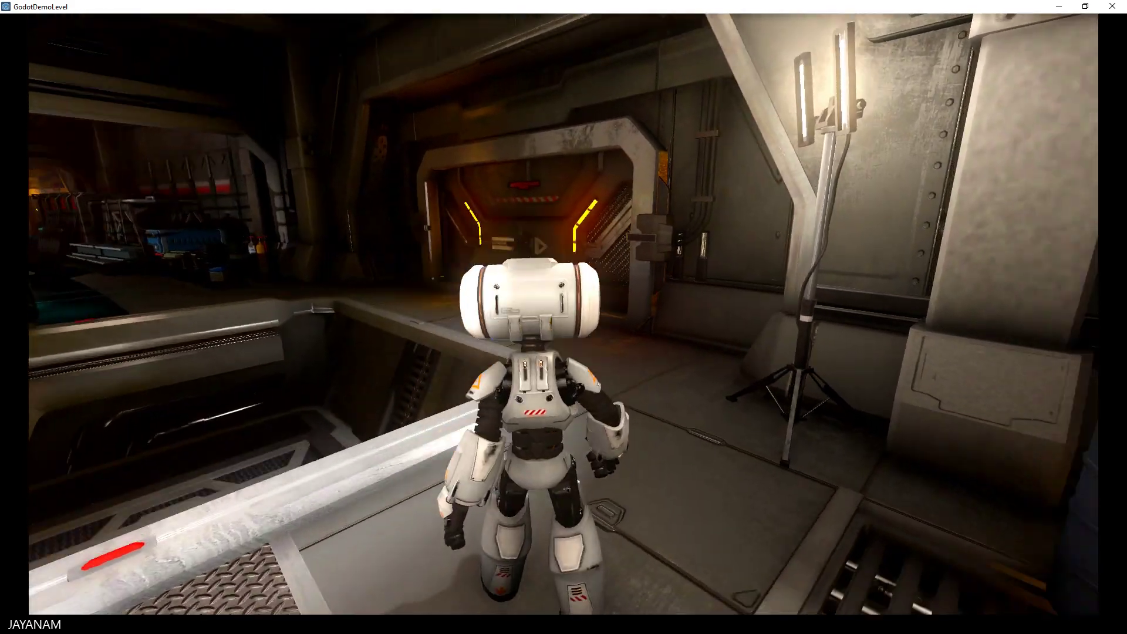
pyautogui.press('w')
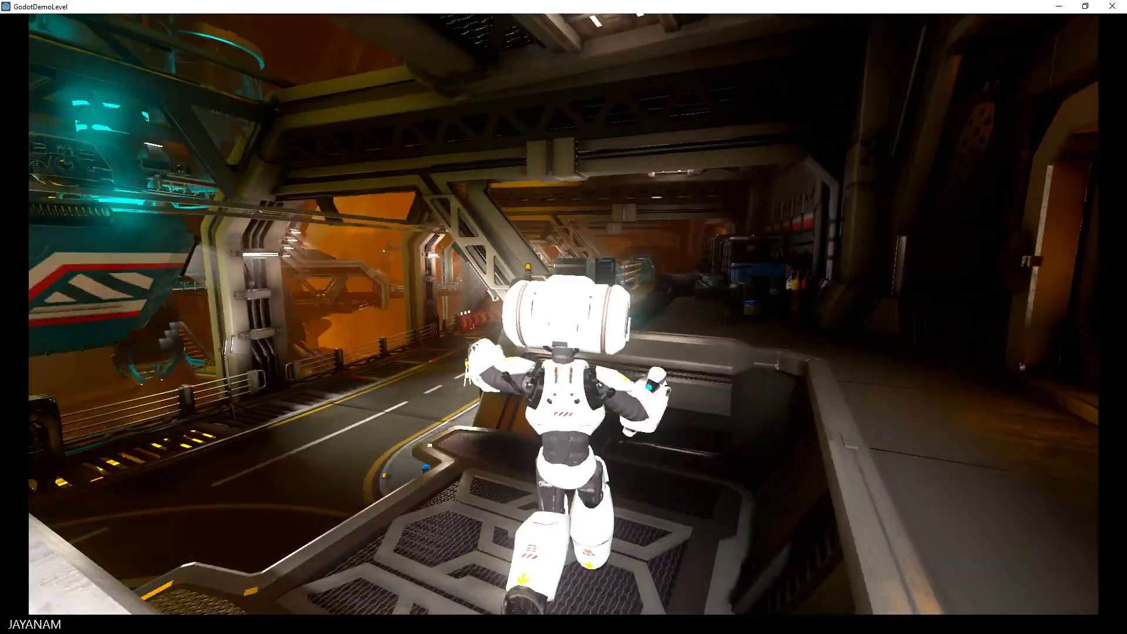
pyautogui.press('w')
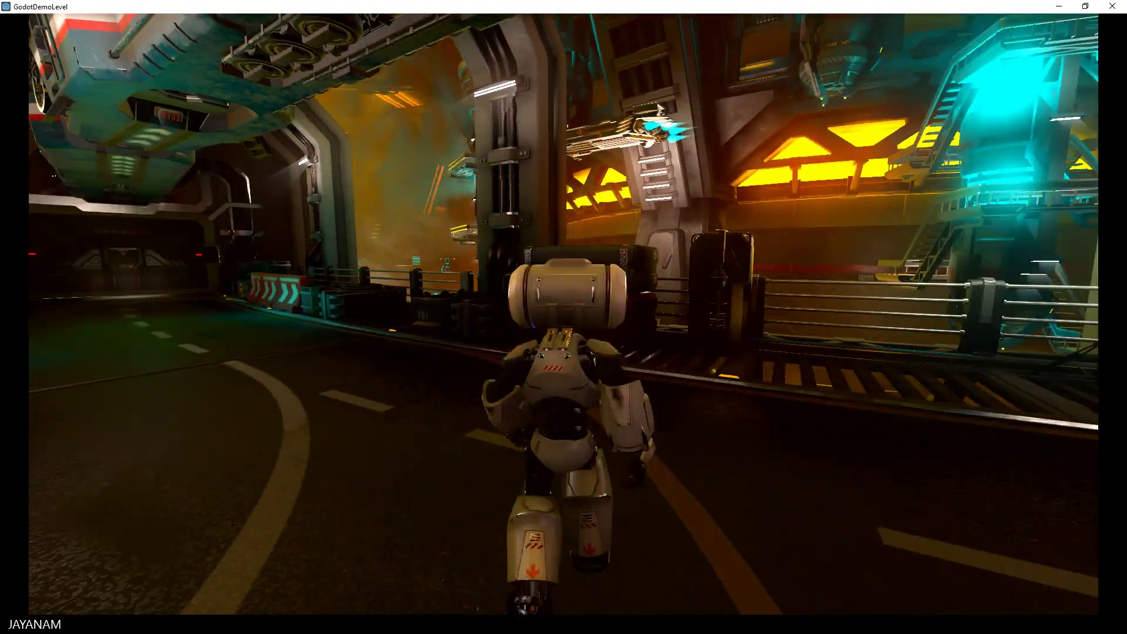
pyautogui.press('d')
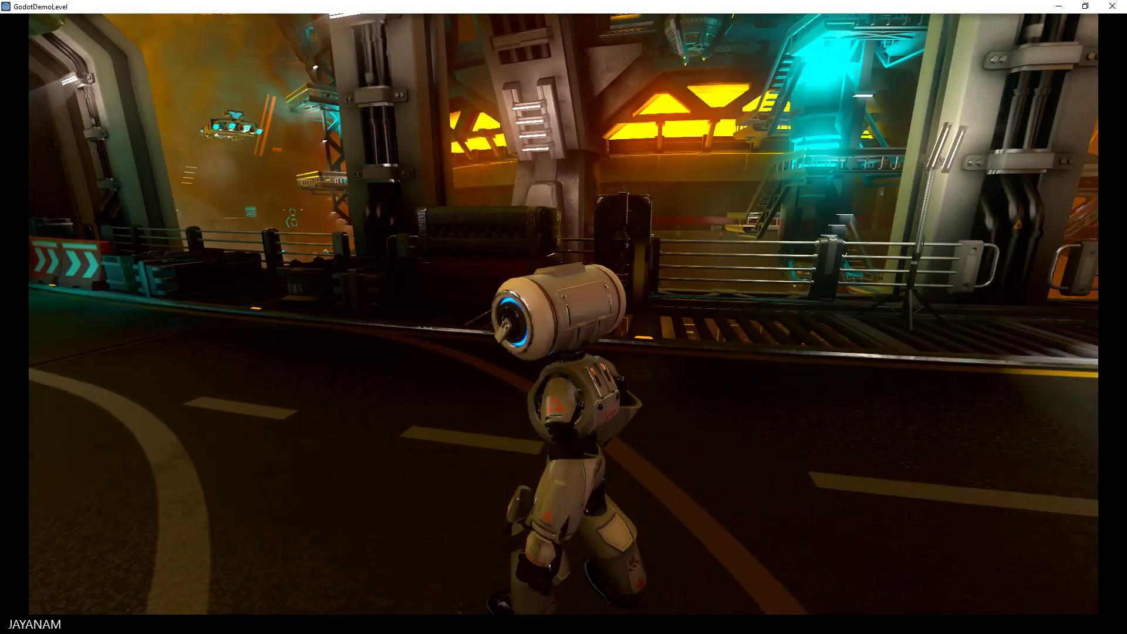
pyautogui.press('w')
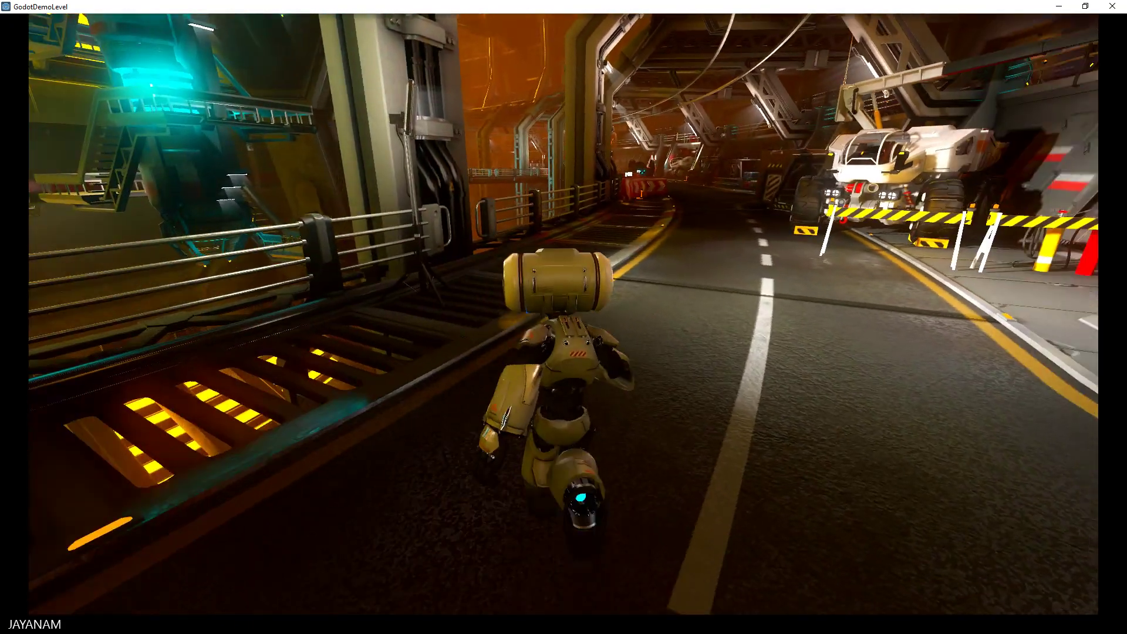
pyautogui.press('w')
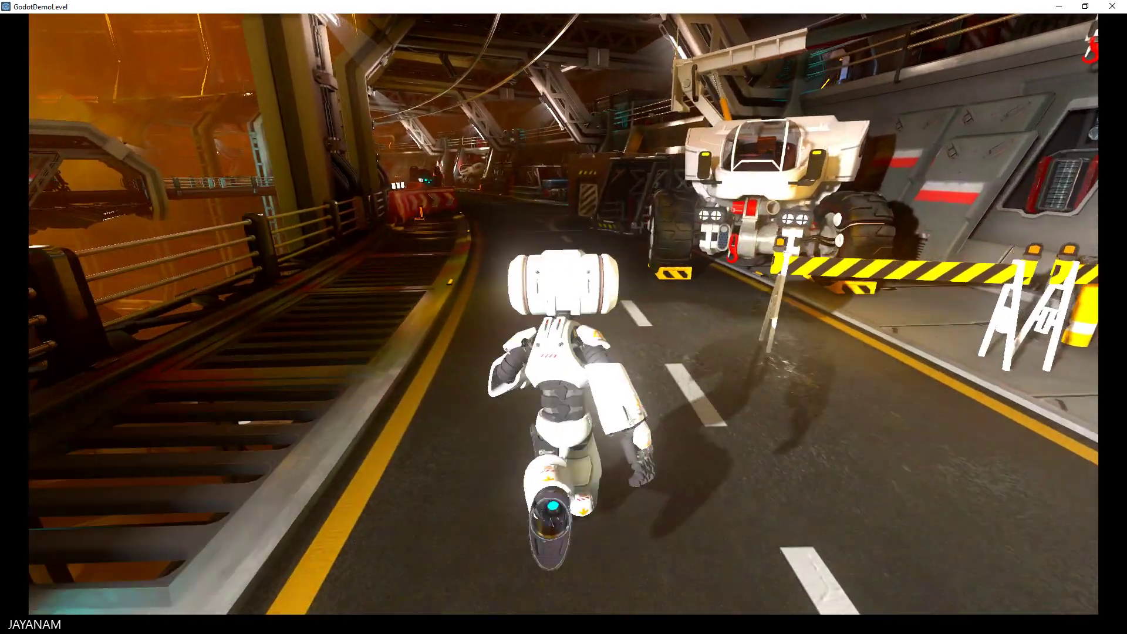
pyautogui.press('w')
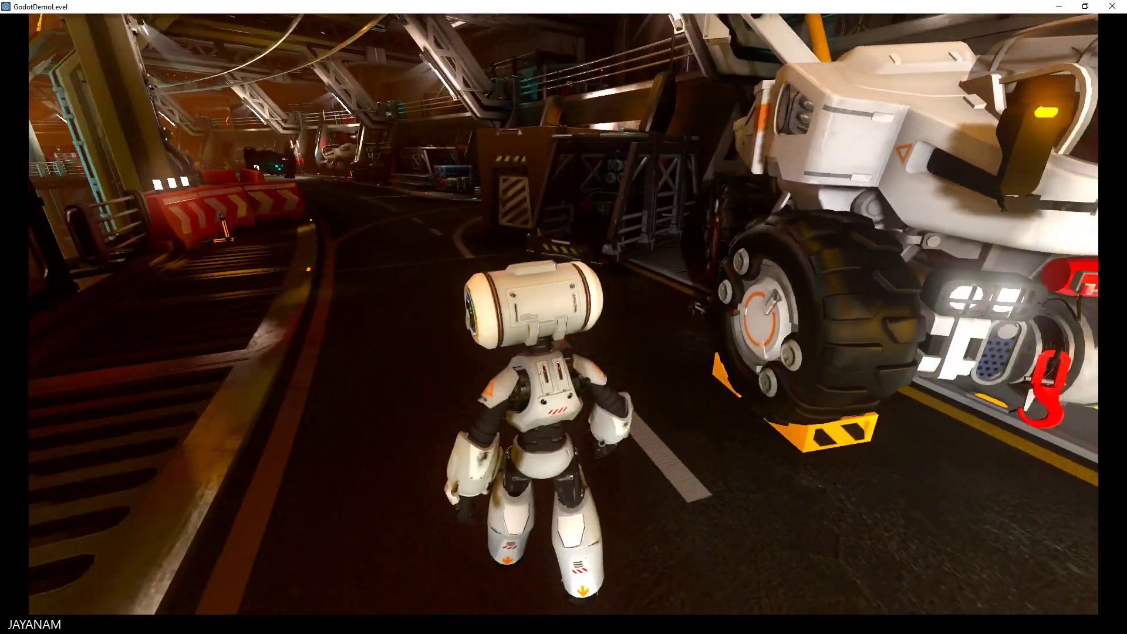
pyautogui.press('d')
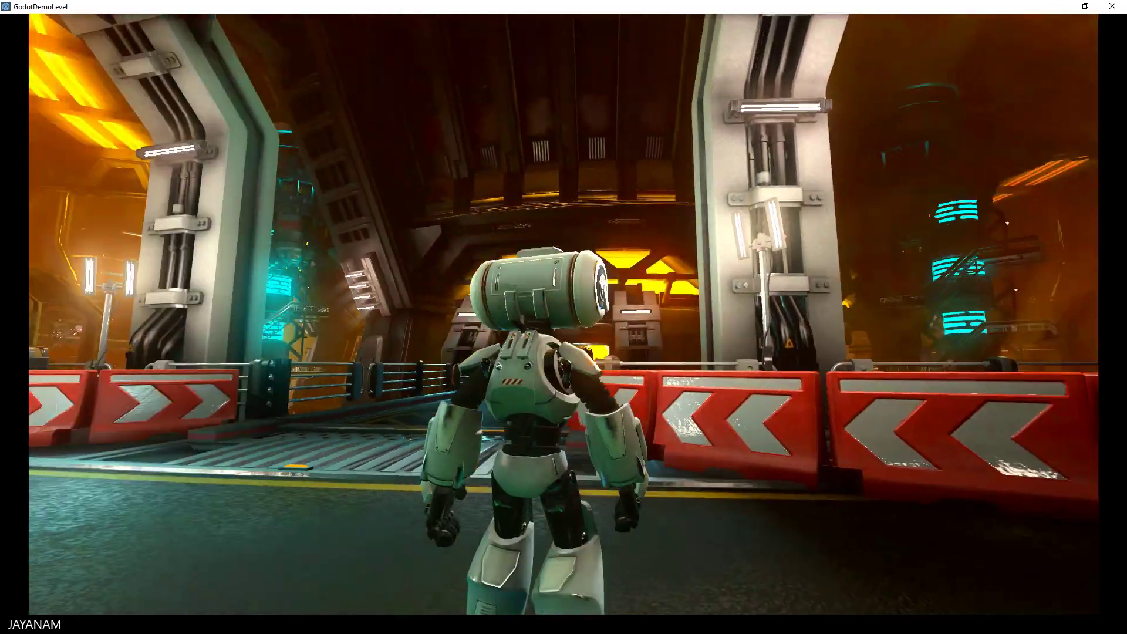
pyautogui.press('w')
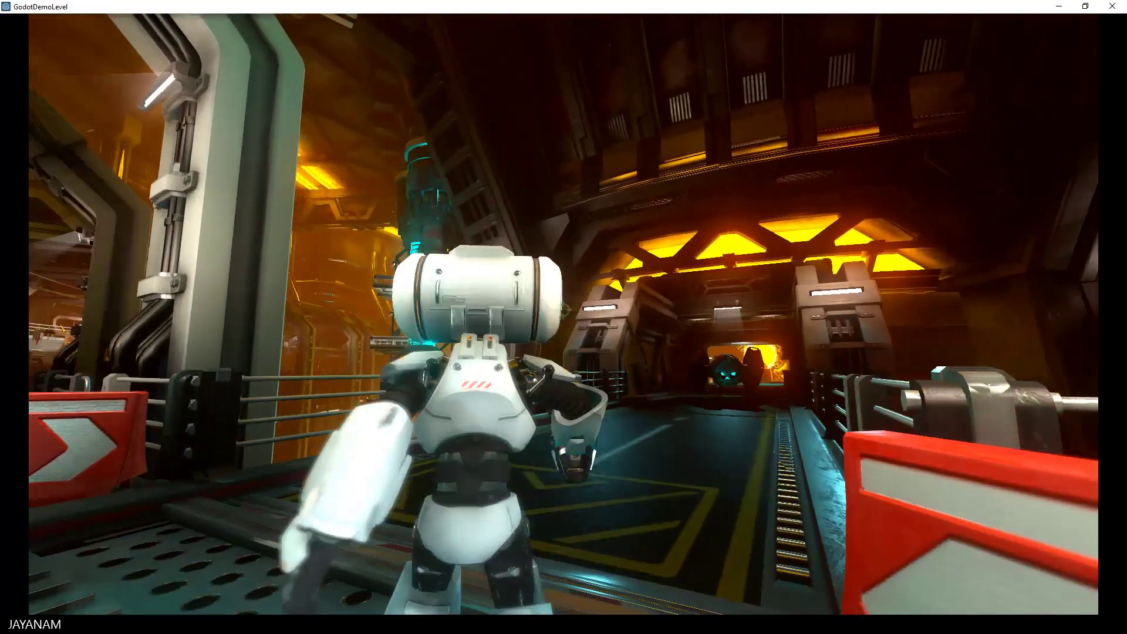
pyautogui.rightClick(562, 310)
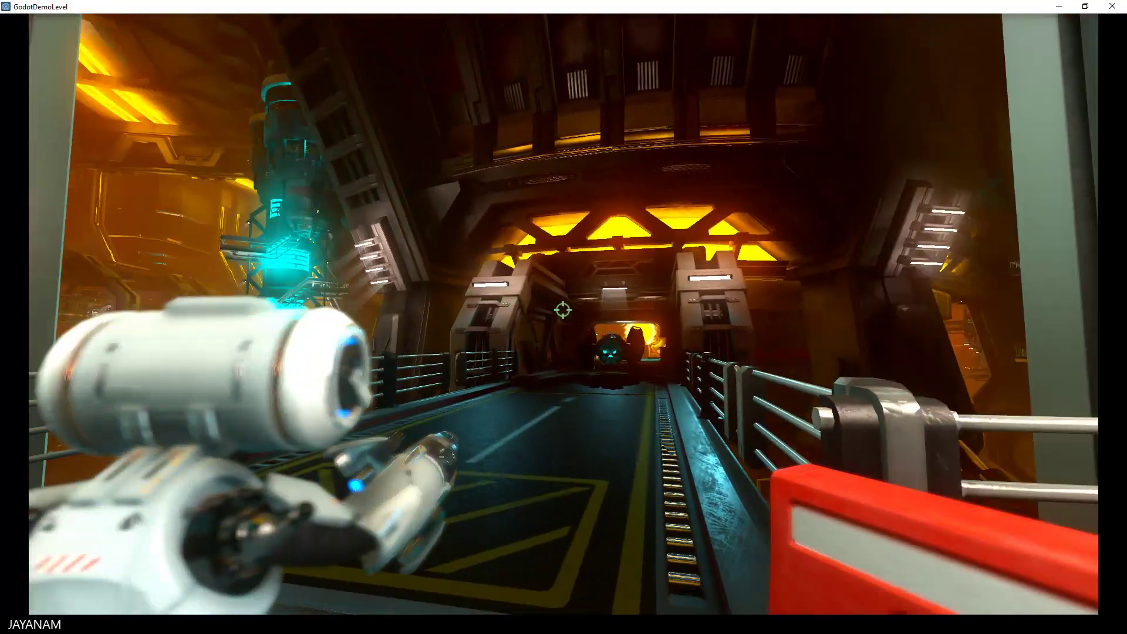
pyautogui.click(563, 310)
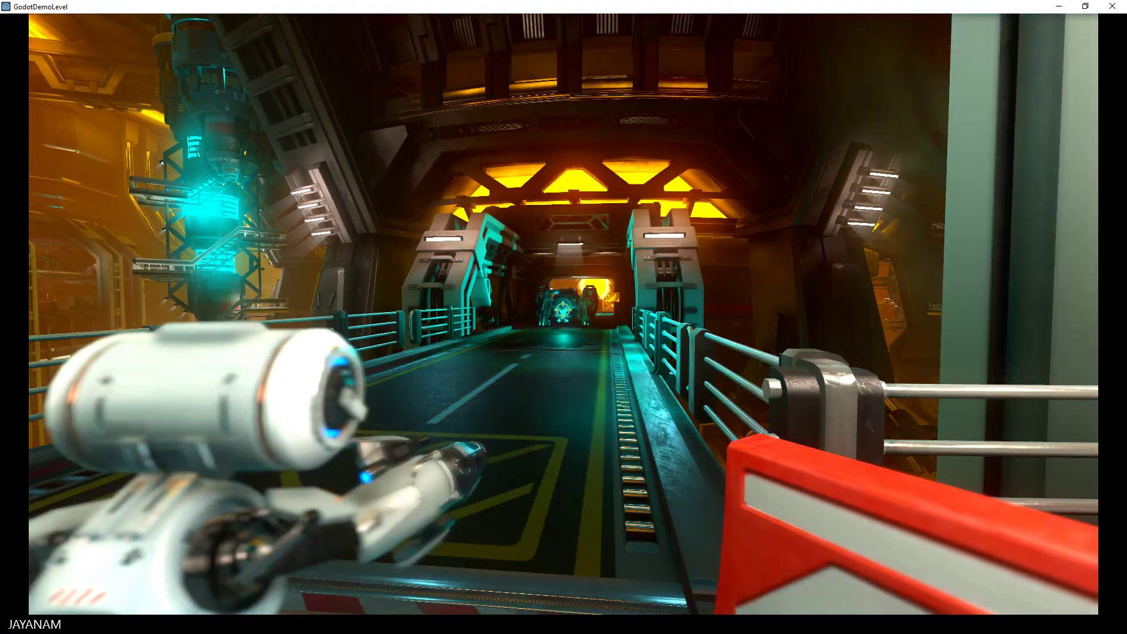
pyautogui.click(562, 309)
pyautogui.click(563, 310)
pyautogui.click(562, 310)
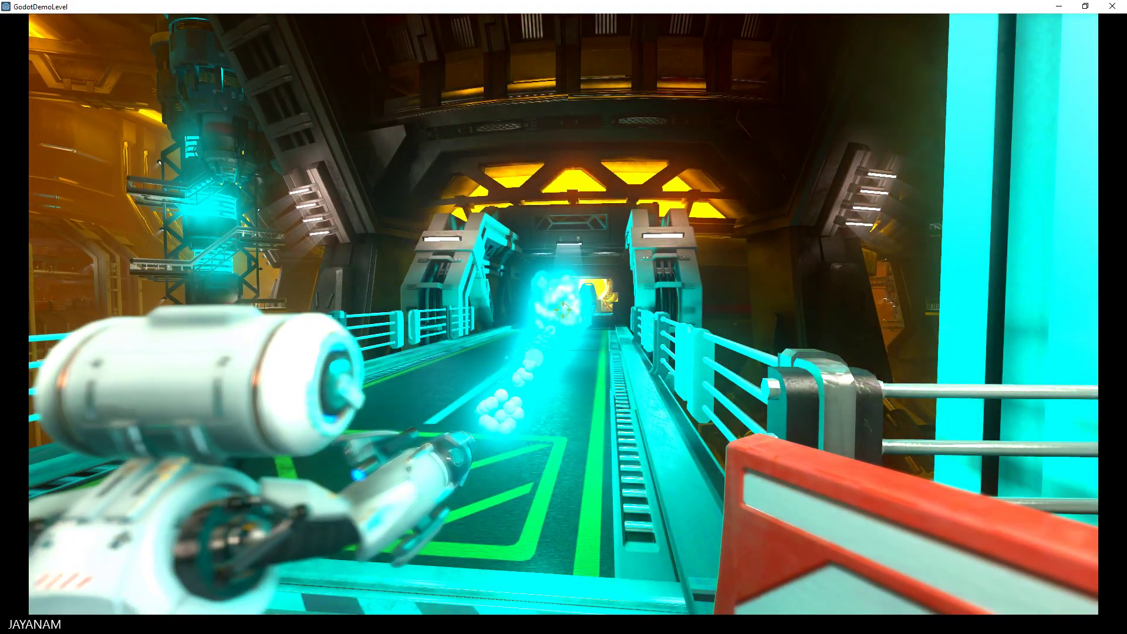
pyautogui.click(563, 310)
pyautogui.press('w')
pyautogui.click(563, 309)
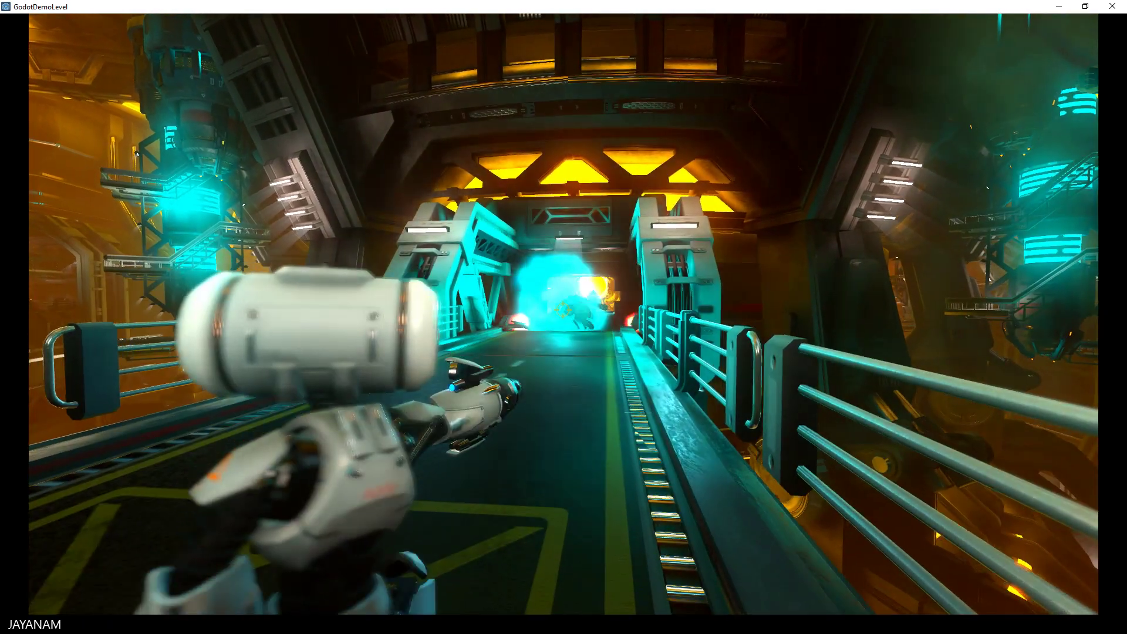
pyautogui.press('w')
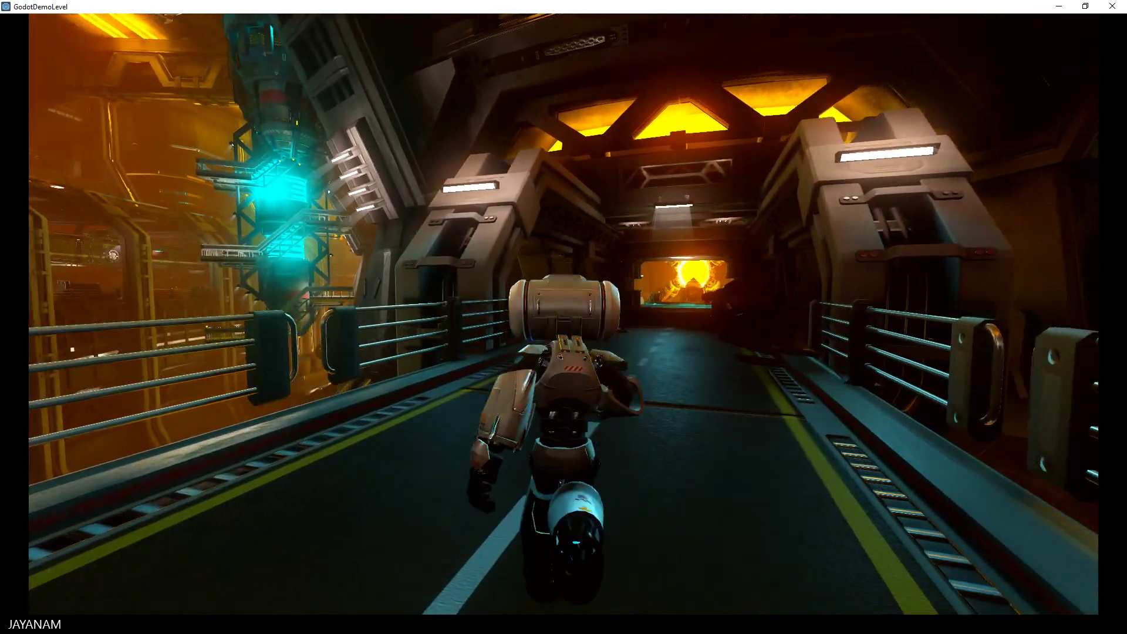
pyautogui.press('w')
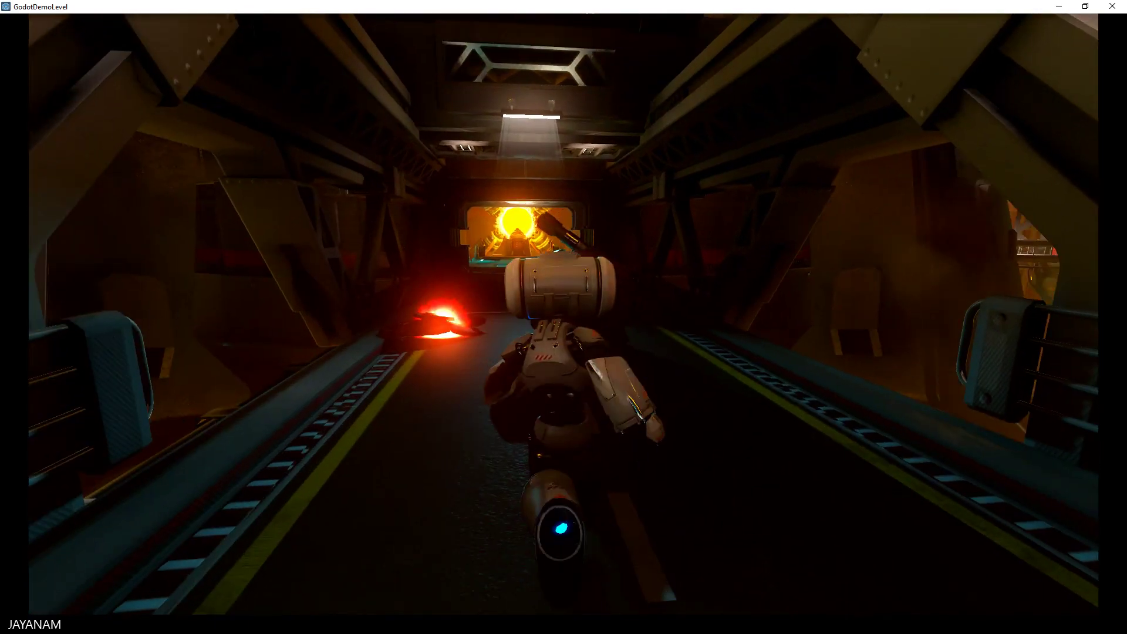
pyautogui.press('w')
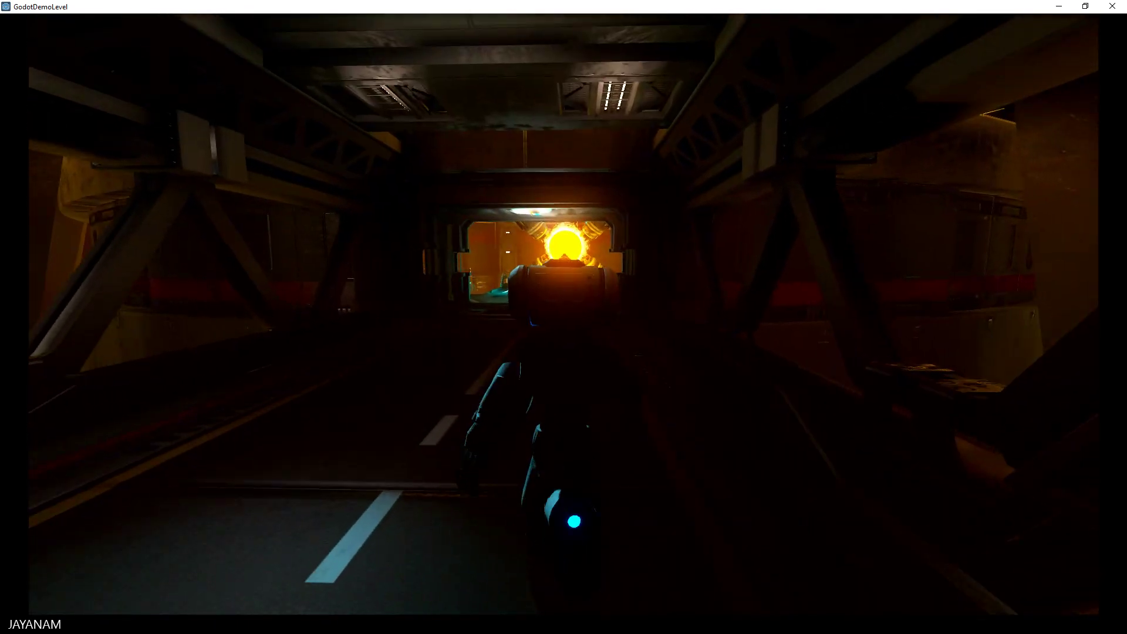
pyautogui.press('w')
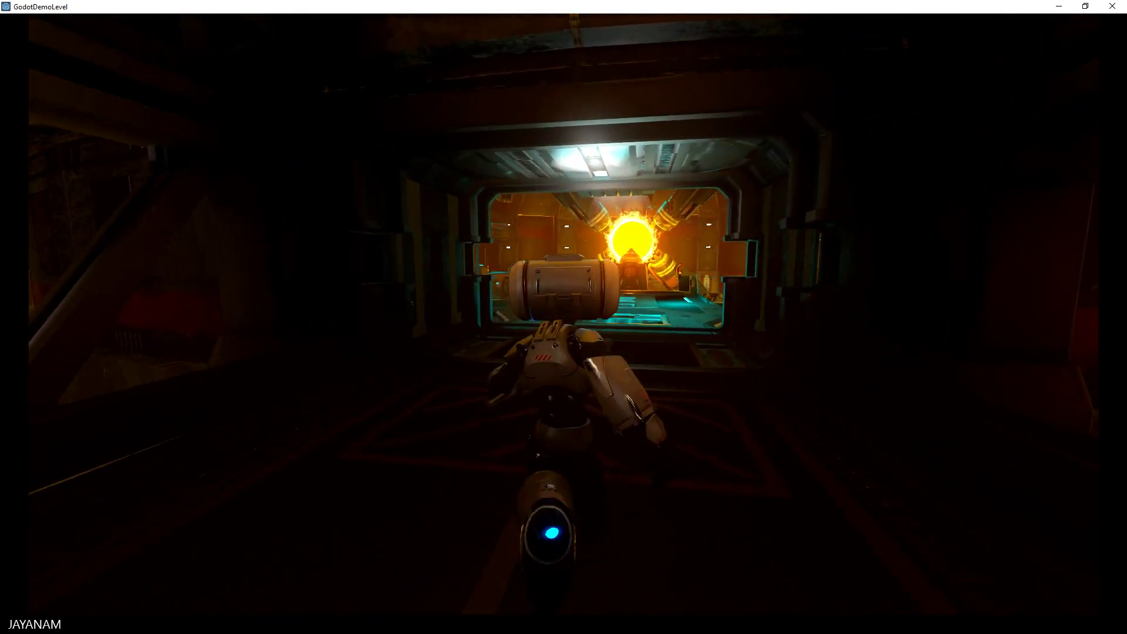
pyautogui.press('w')
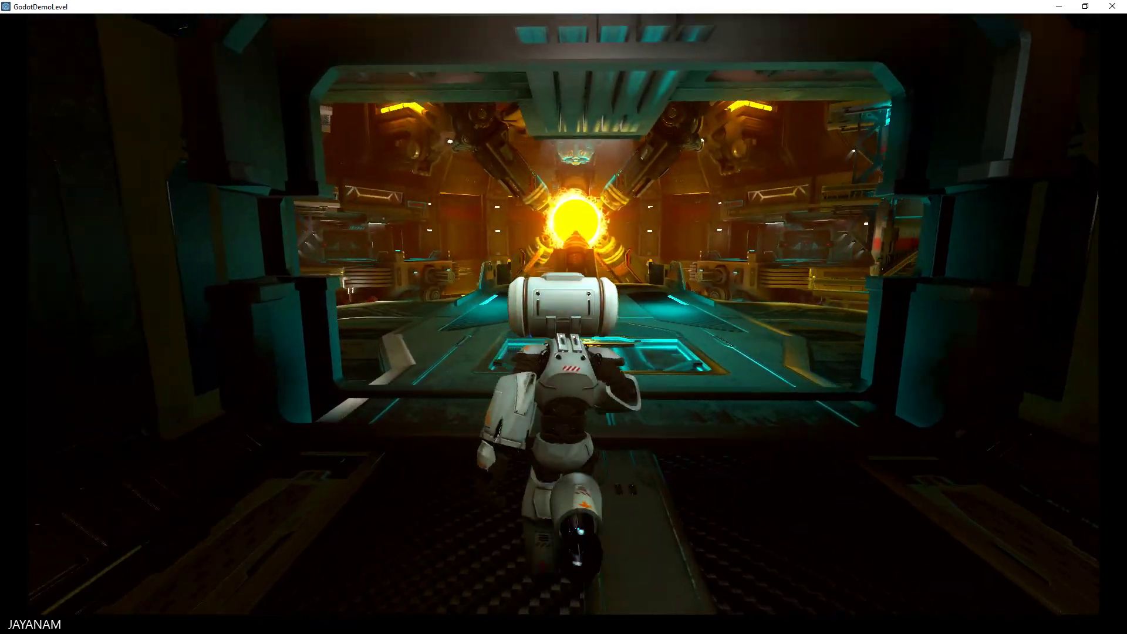
pyautogui.press('w')
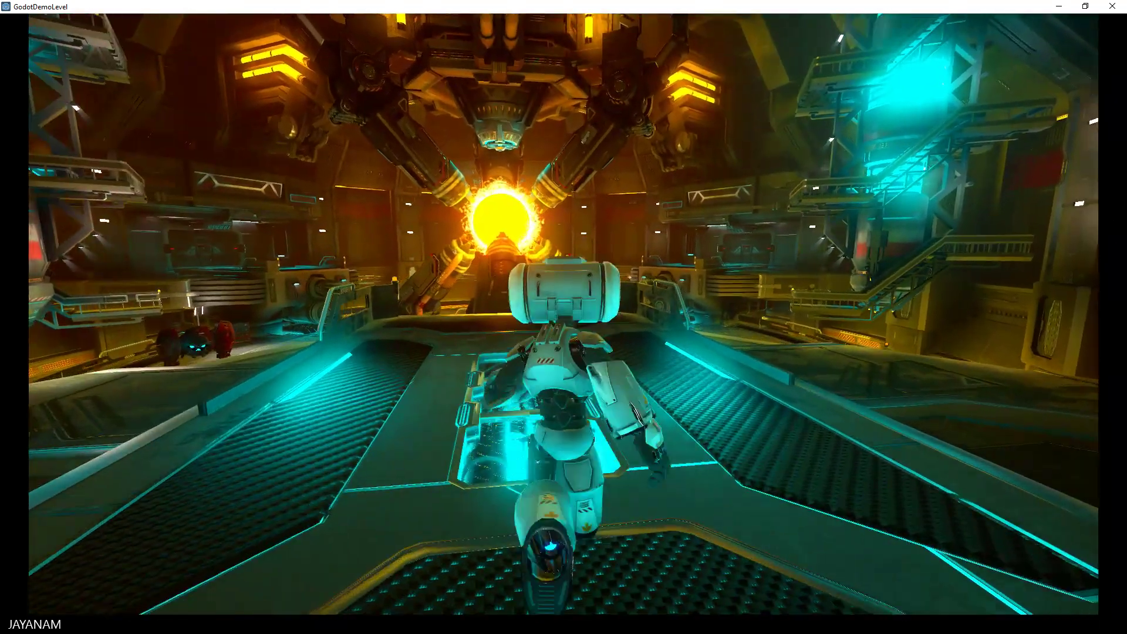
pyautogui.press('w')
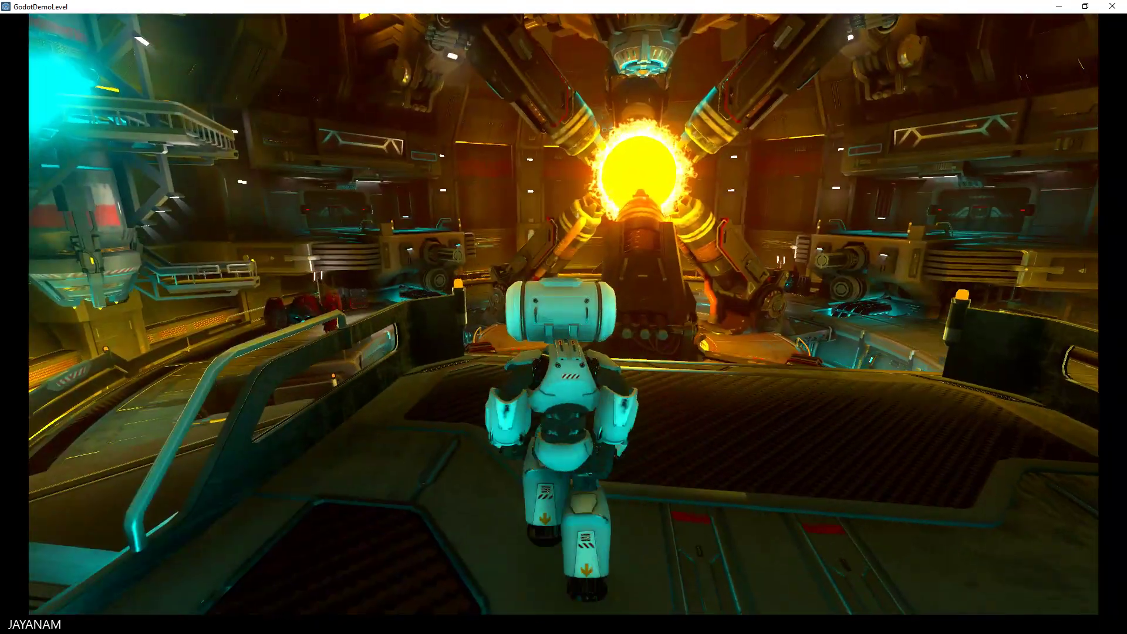
pyautogui.press('w')
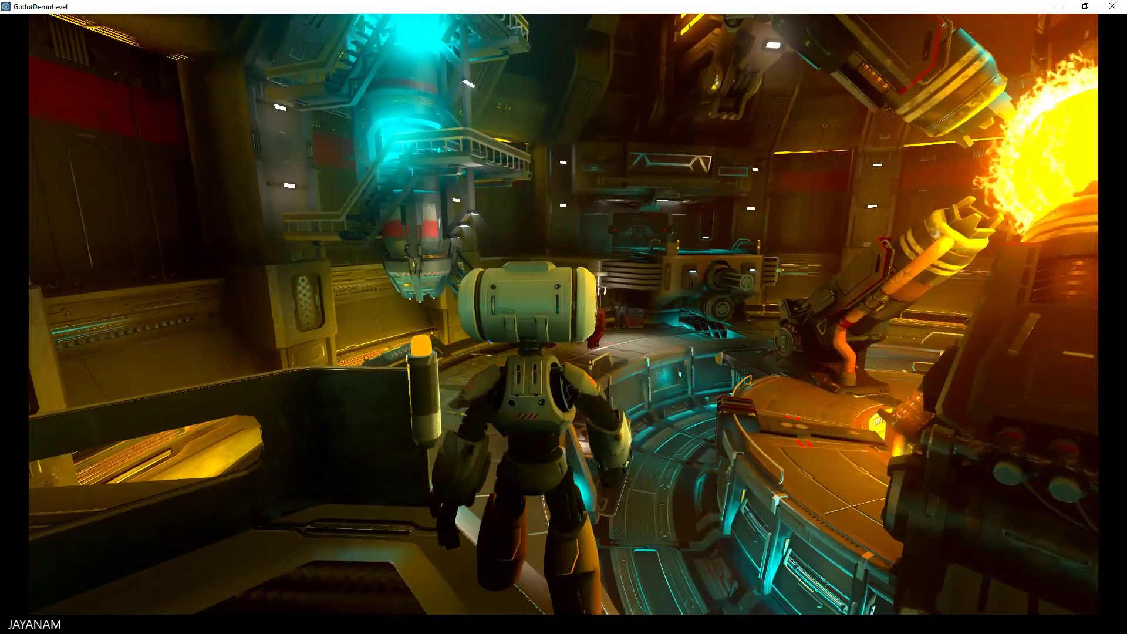
pyautogui.press('w')
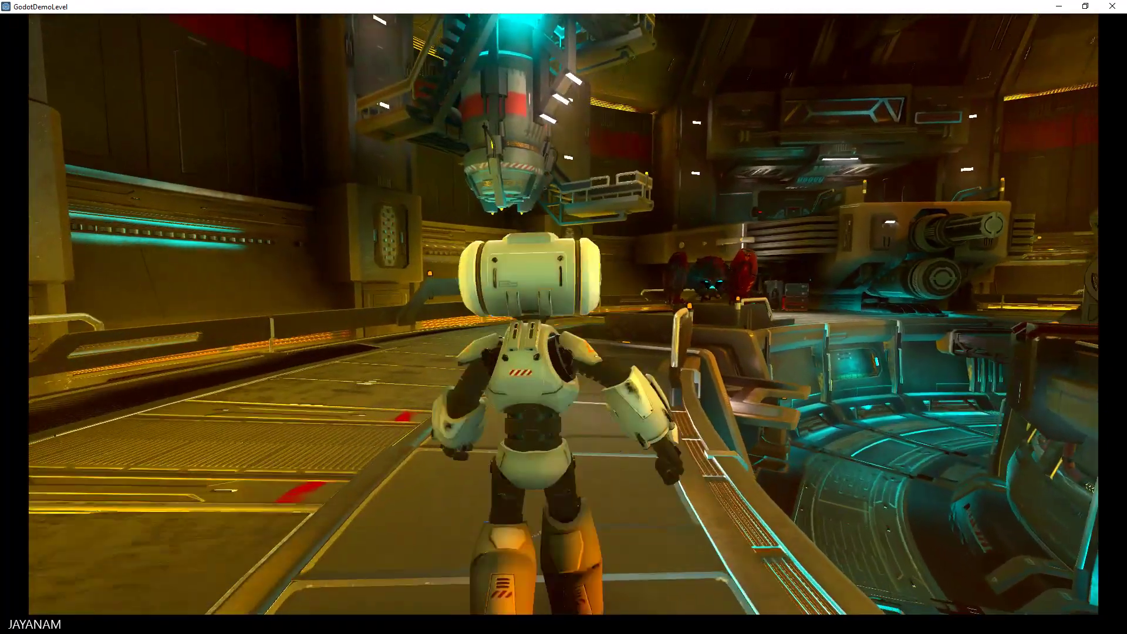
pyautogui.rightClick(563, 313)
pyautogui.click(563, 313)
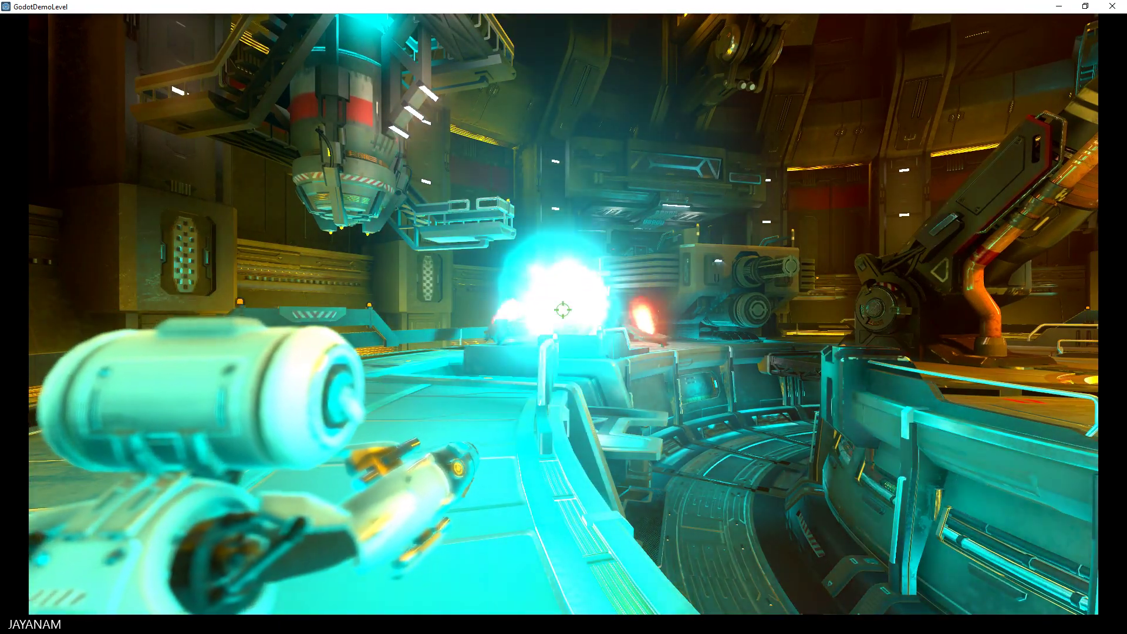
pyautogui.rightClick(564, 313)
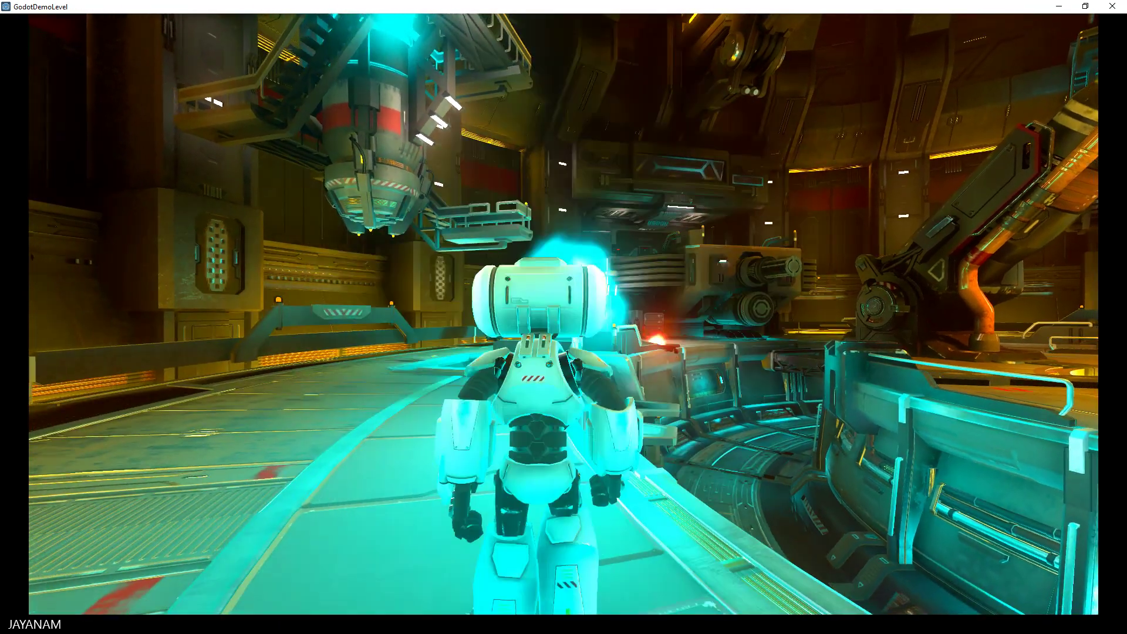
pyautogui.press('w')
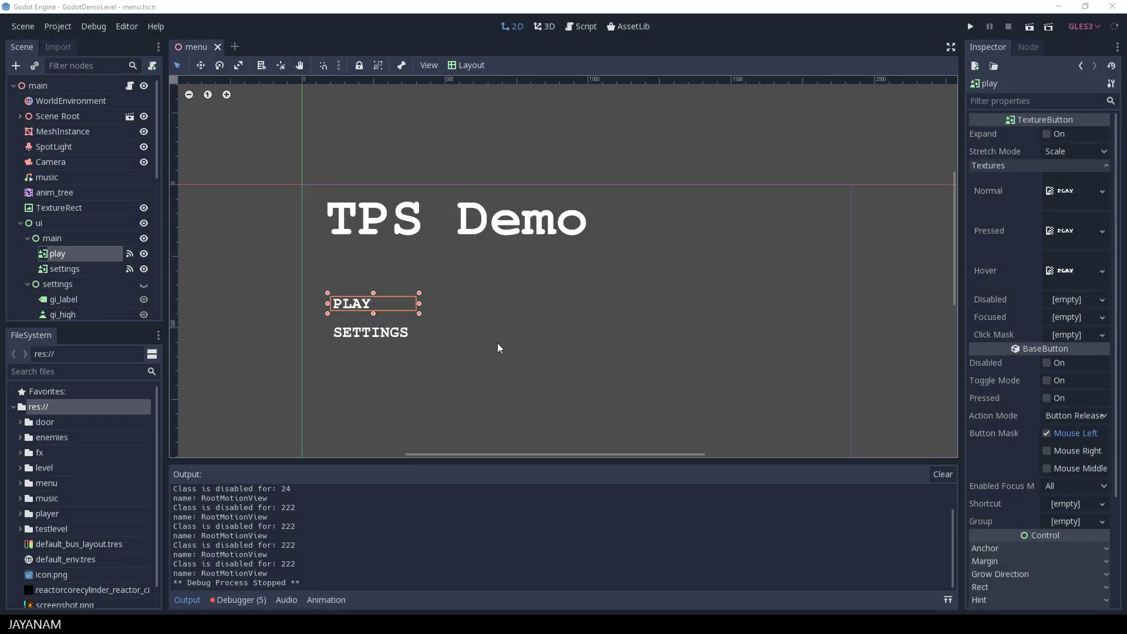
# Select the play button in the menu scene and open the _on_play_pressed handler connected to its pressed signal
pyautogui.click(536, 348)
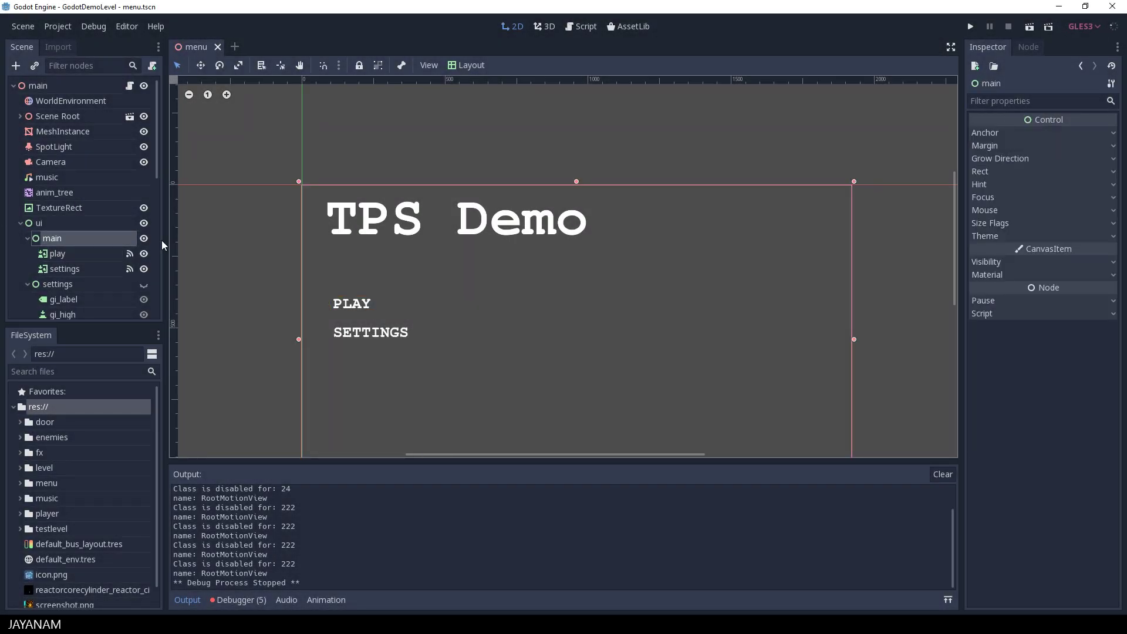
pyautogui.click(353, 306)
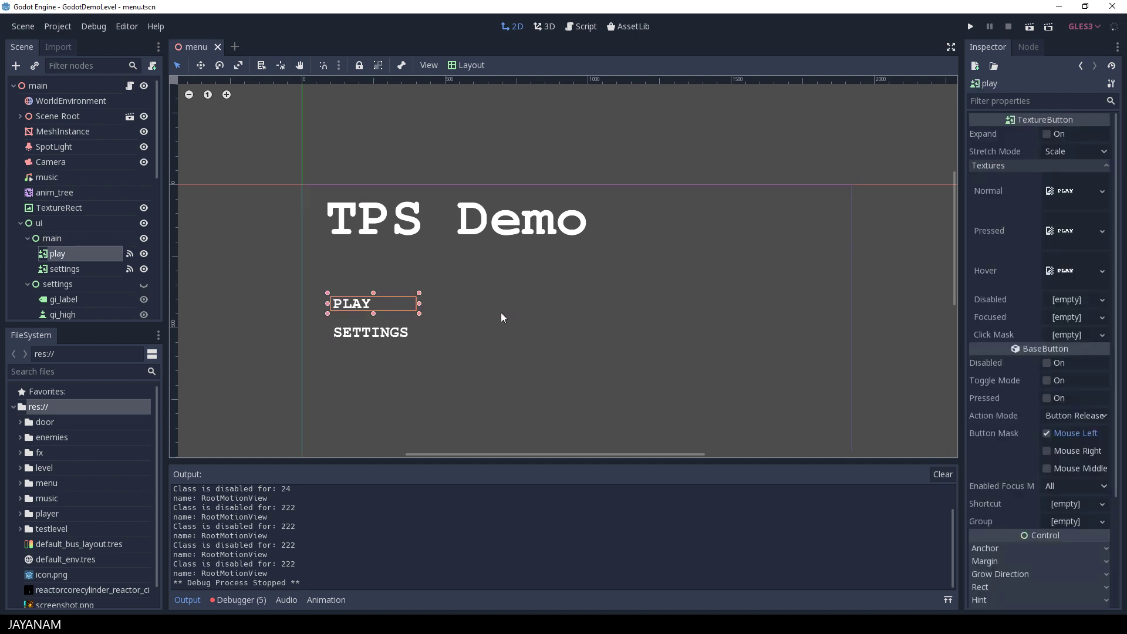
pyautogui.click(130, 253)
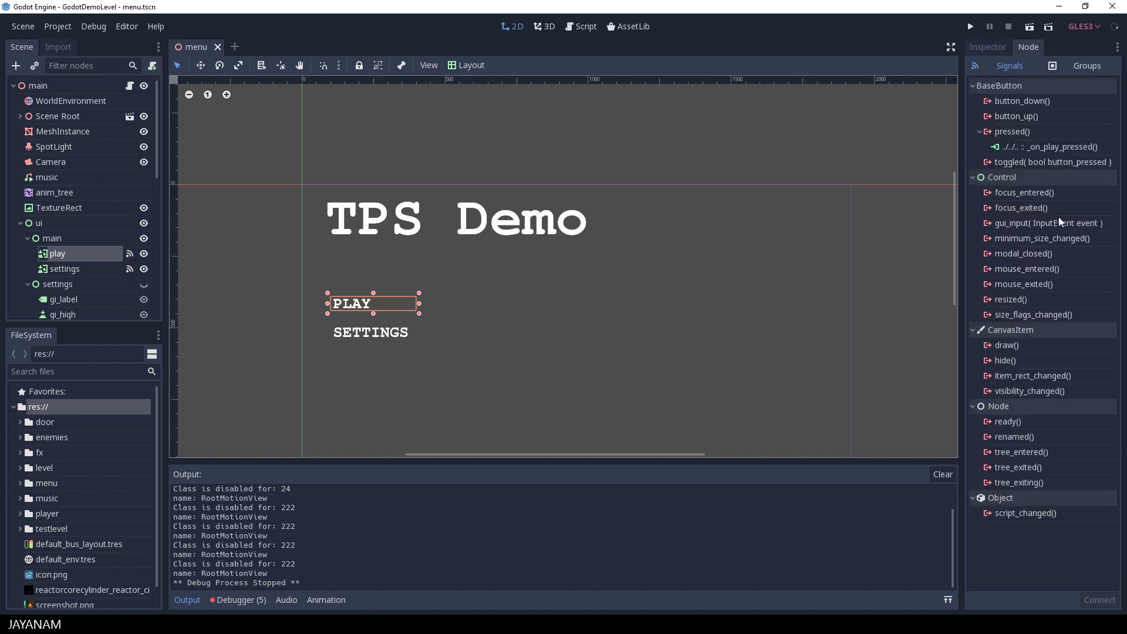
pyautogui.doubleClick(1052, 148)
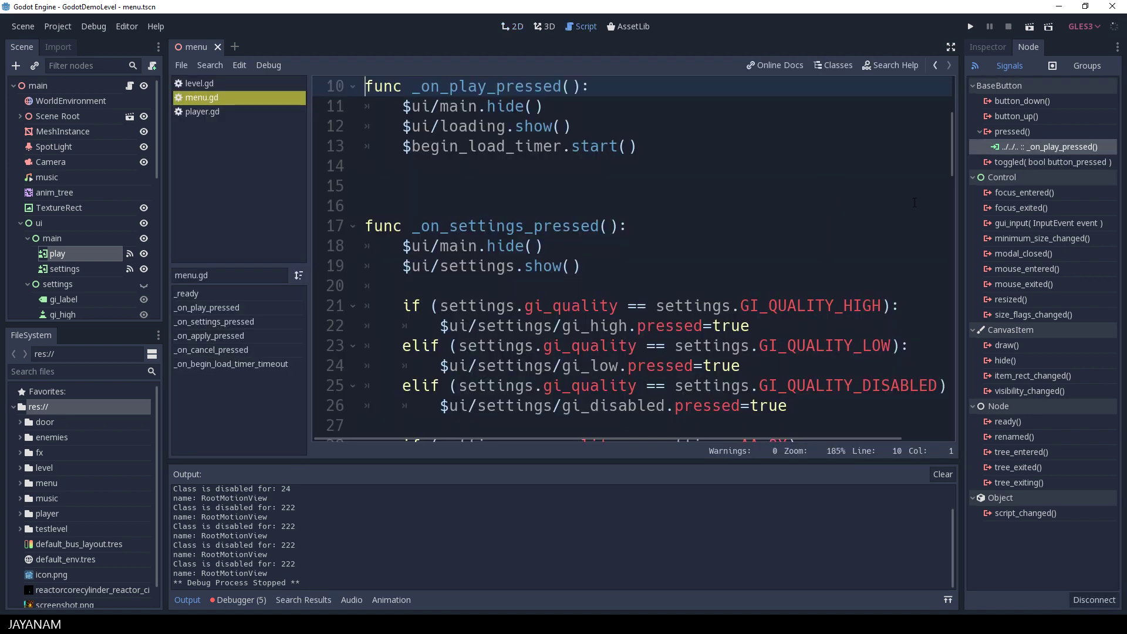
# Examine the main and loading node calls in _on_play_pressed and the scene path in _on_begin_load_timer_timeout in menu.gd
pyautogui.doubleClick(459, 106)
pyautogui.doubleClick(473, 126)
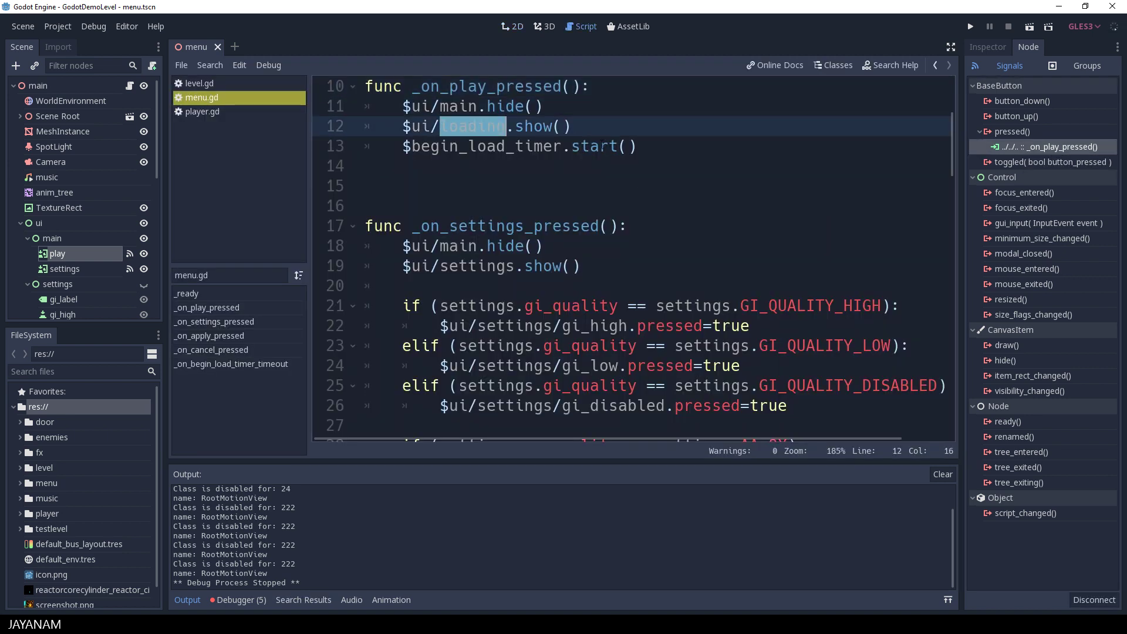
pyautogui.scroll(-20, 601, 147)
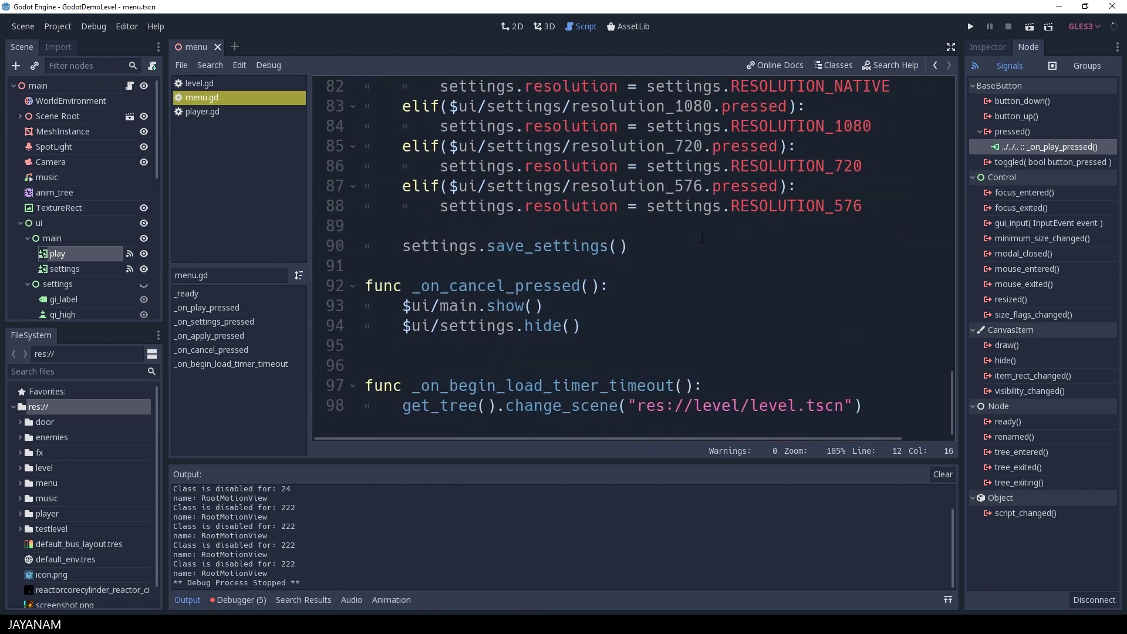
pyautogui.doubleClick(562, 406)
pyautogui.doubleClick(773, 405)
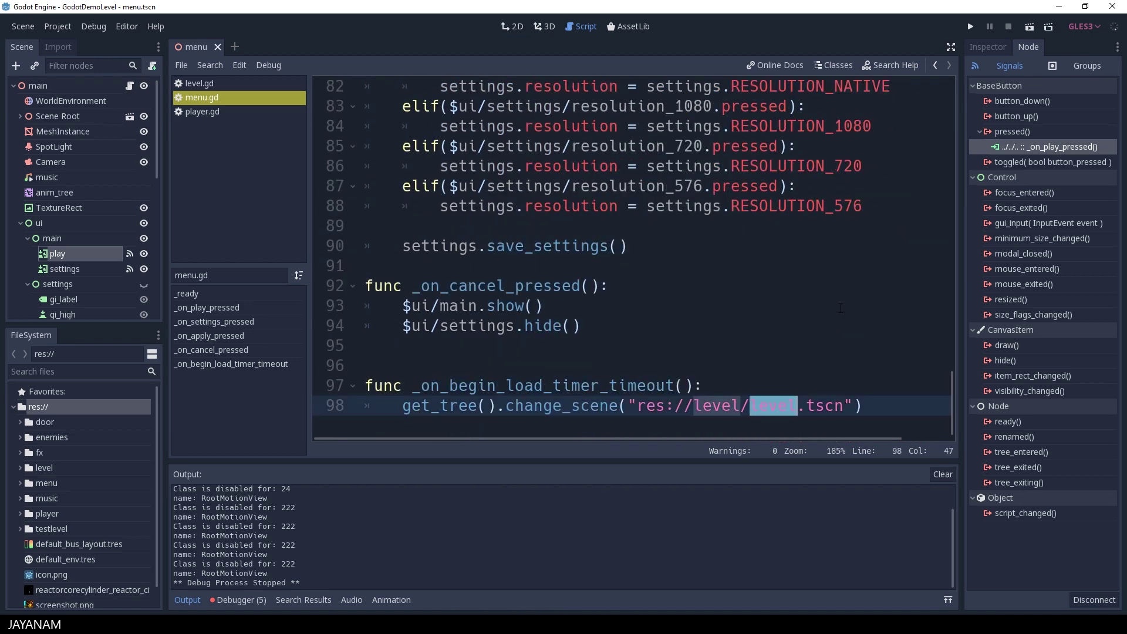
# Open level.tscn from the project's level folder and show the scene in the 3D view
pyautogui.click(21, 469)
pyautogui.scroll(-1, 35, 528)
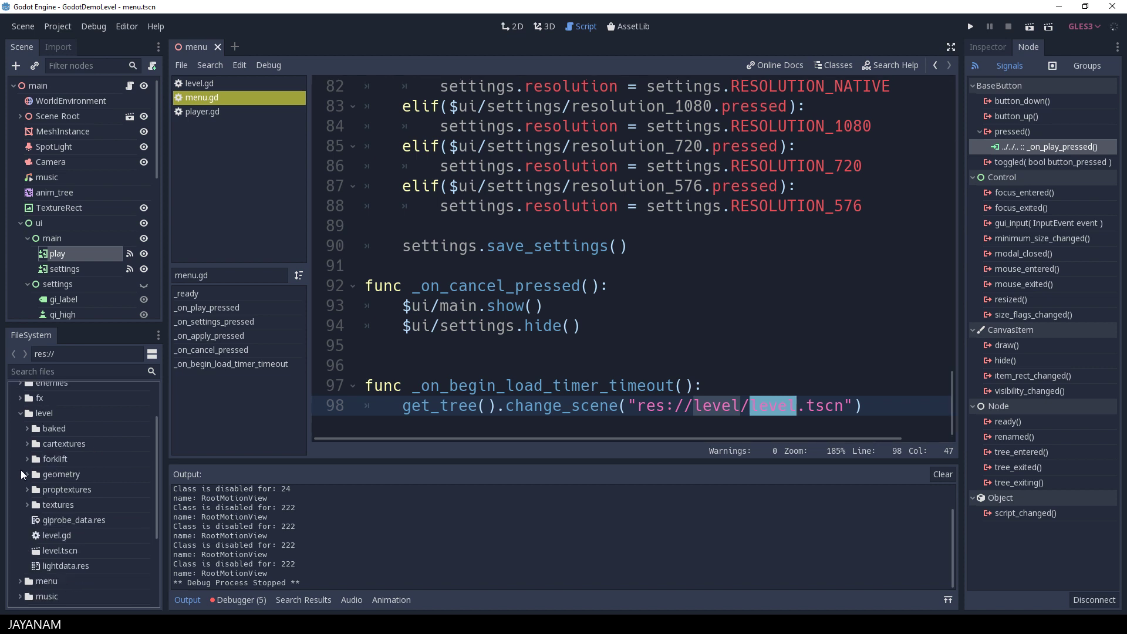
pyautogui.click(40, 551)
pyautogui.doubleClick(38, 553)
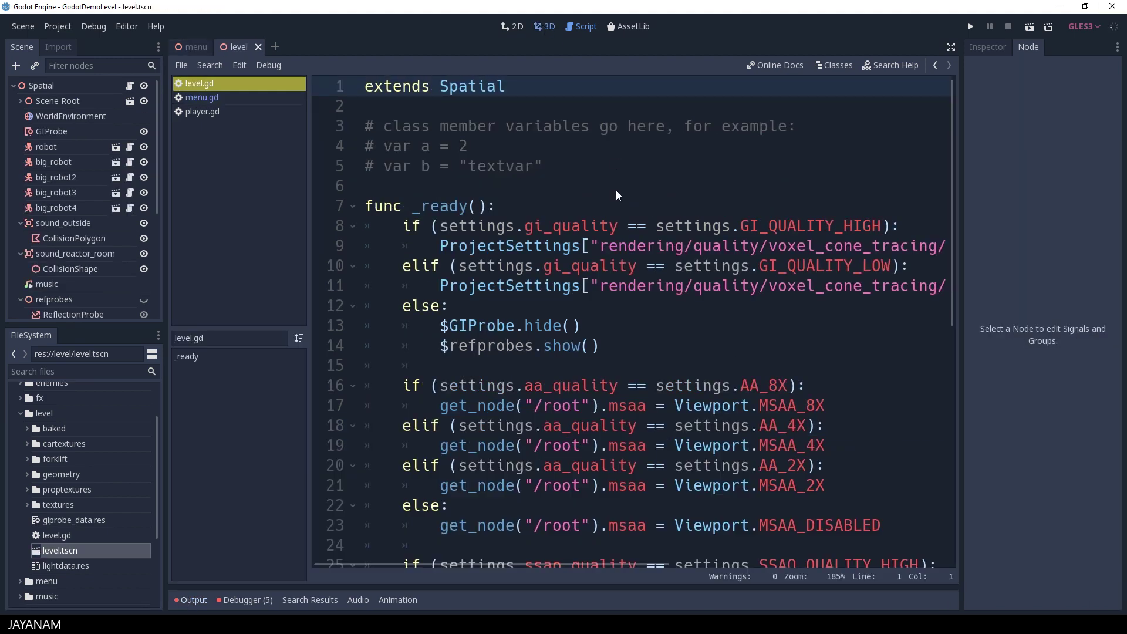
pyautogui.hotkey('ctrl', 'F2')
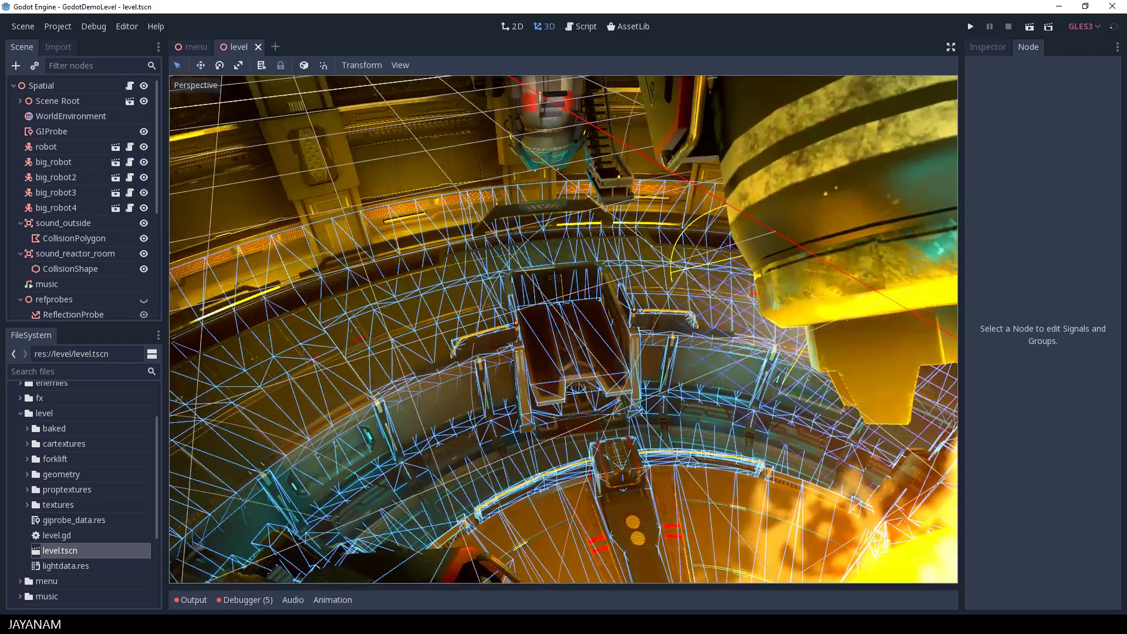
# Select the robot node in the level scene and focus the 3D view on the robot and its surroundings
pyautogui.moveTo(563, 329); pyautogui.dragTo(563, 270, button='right')
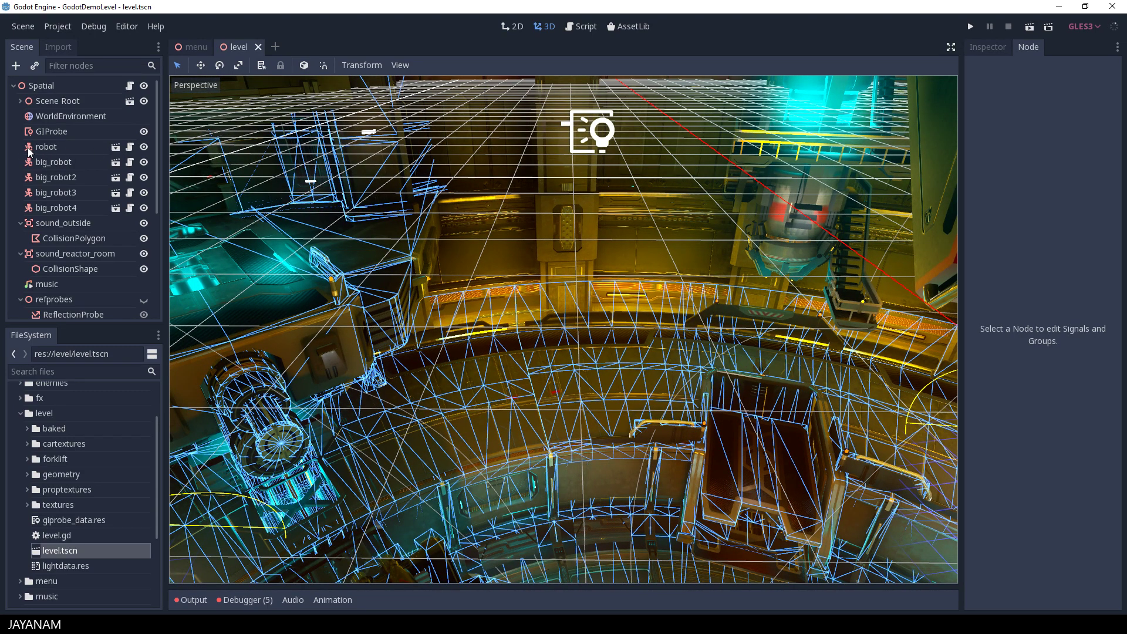
pyautogui.click(45, 147)
pyautogui.press('f')
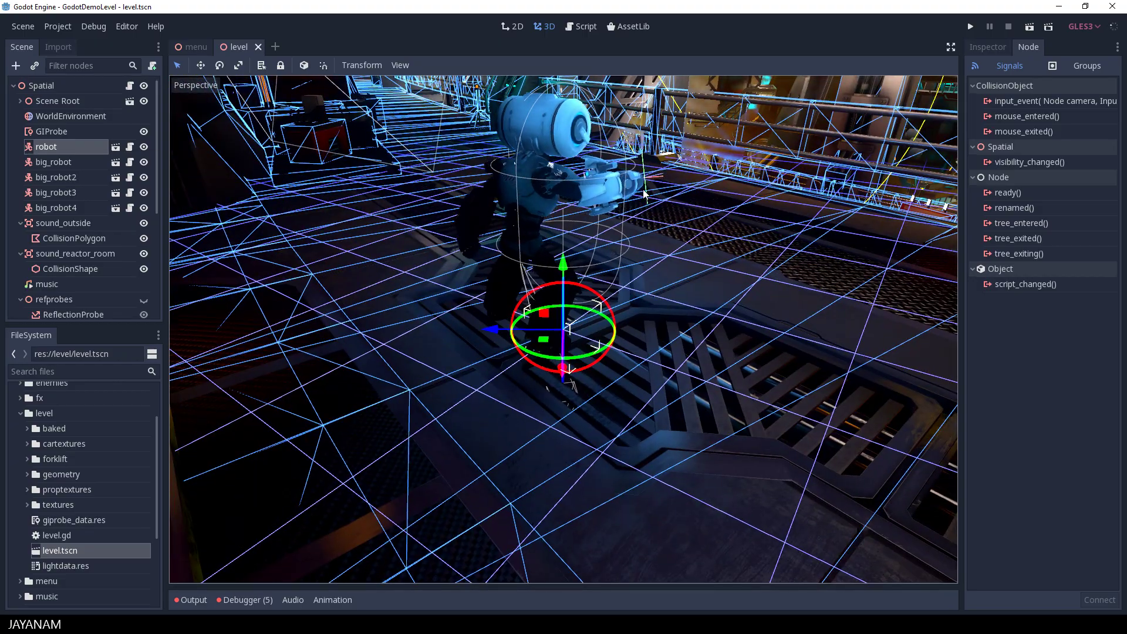
pyautogui.moveTo(651, 223); pyautogui.dragTo(638, 180, button='right')
pyautogui.press('w')
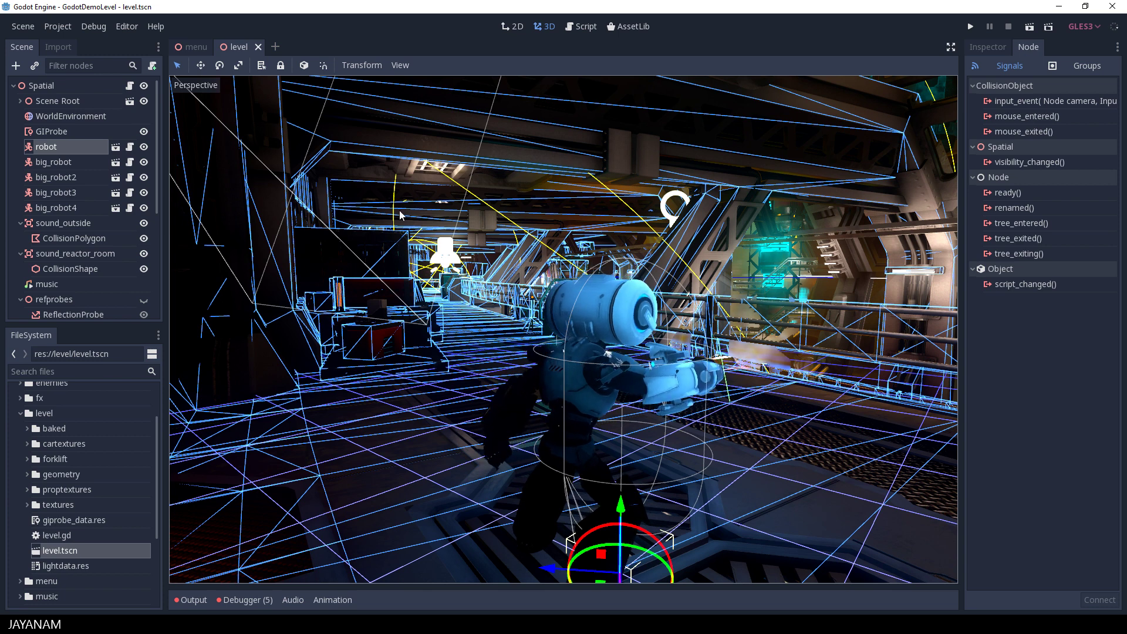
# Open the robot node's script player.gd and read through its constants, _input, _ready and _physics_process functions
pyautogui.click(130, 149)
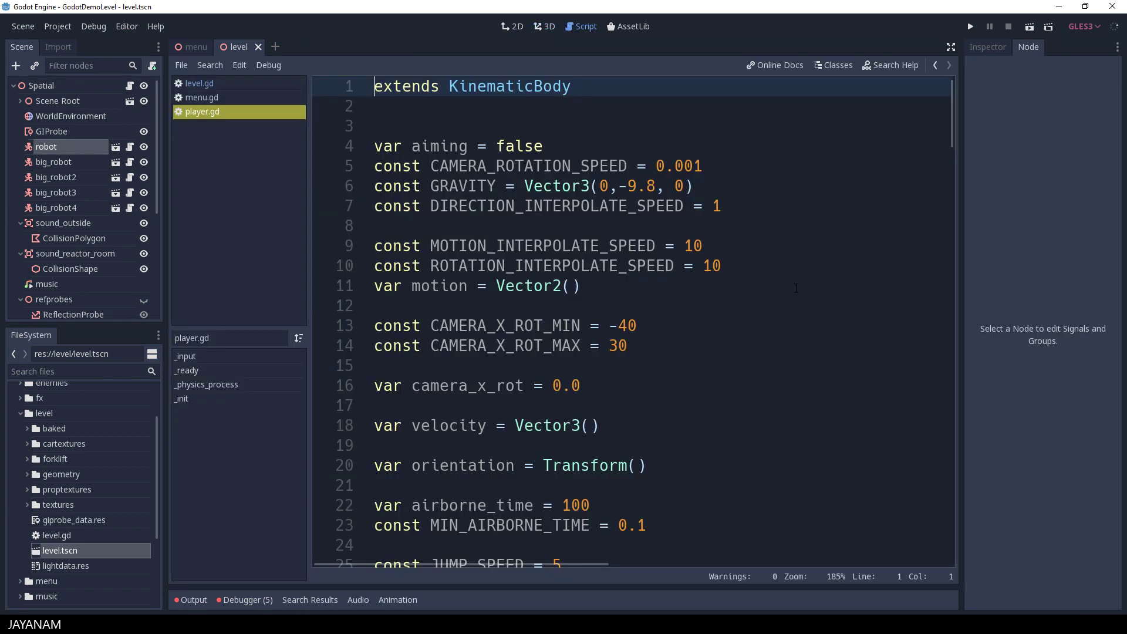
pyautogui.scroll(-5, 795, 288)
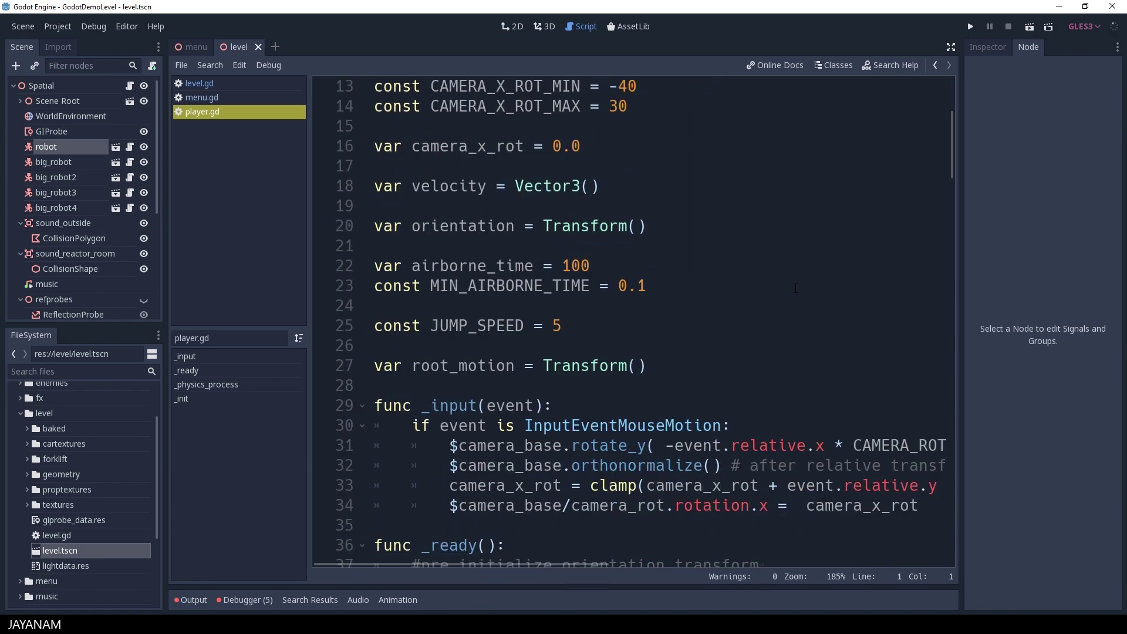
pyautogui.scroll(-1, 796, 288)
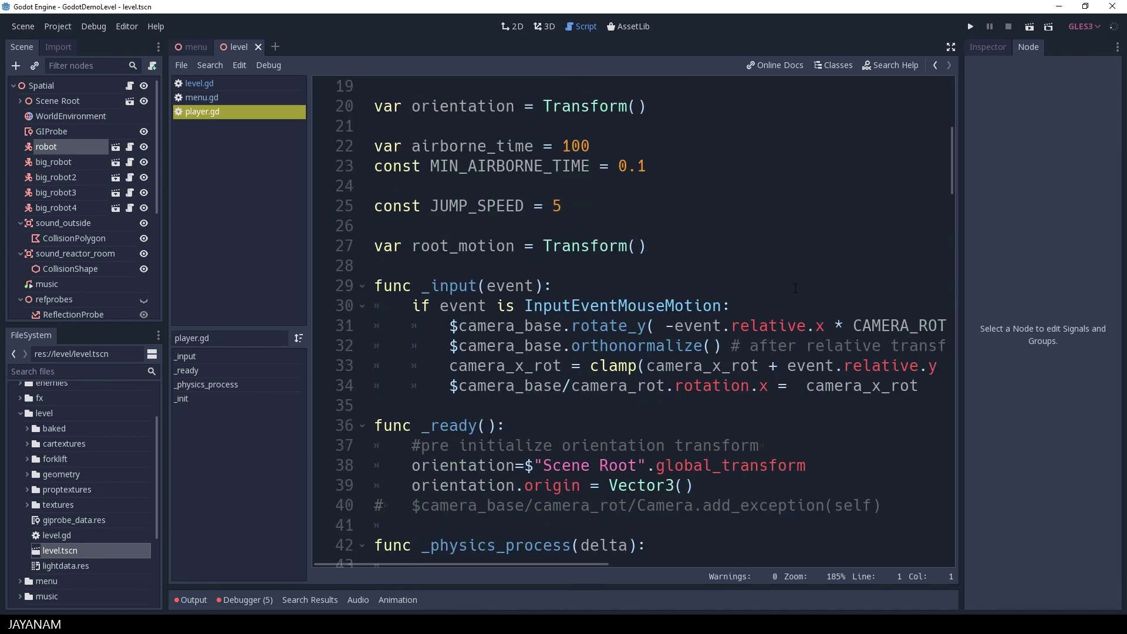
pyautogui.scroll(-8, 795, 288)
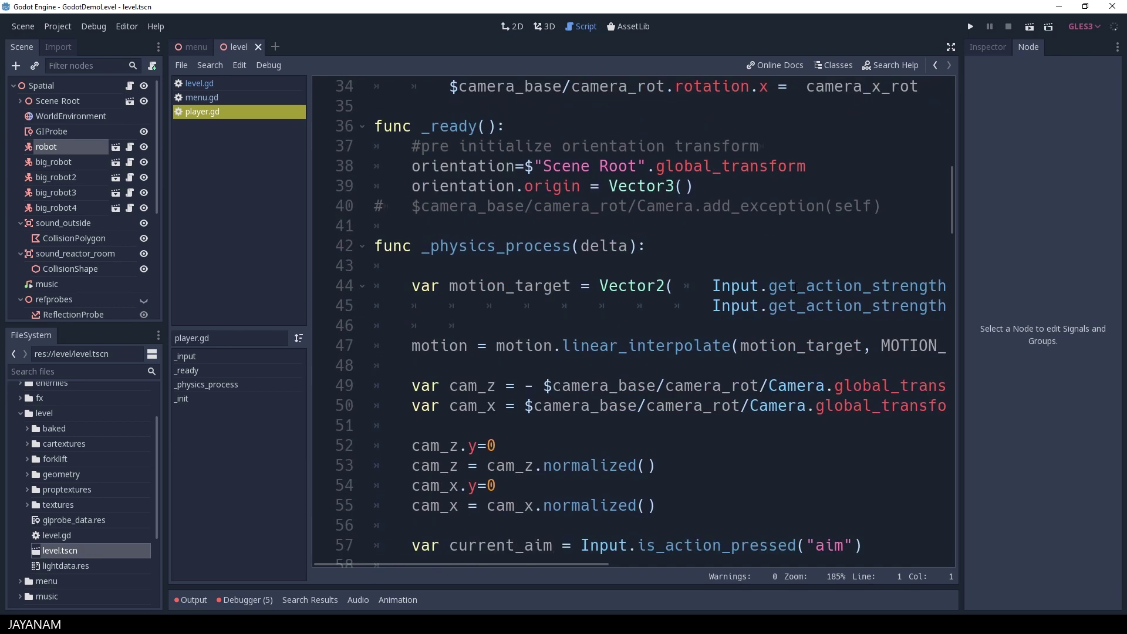
pyautogui.scroll(-13, 795, 288)
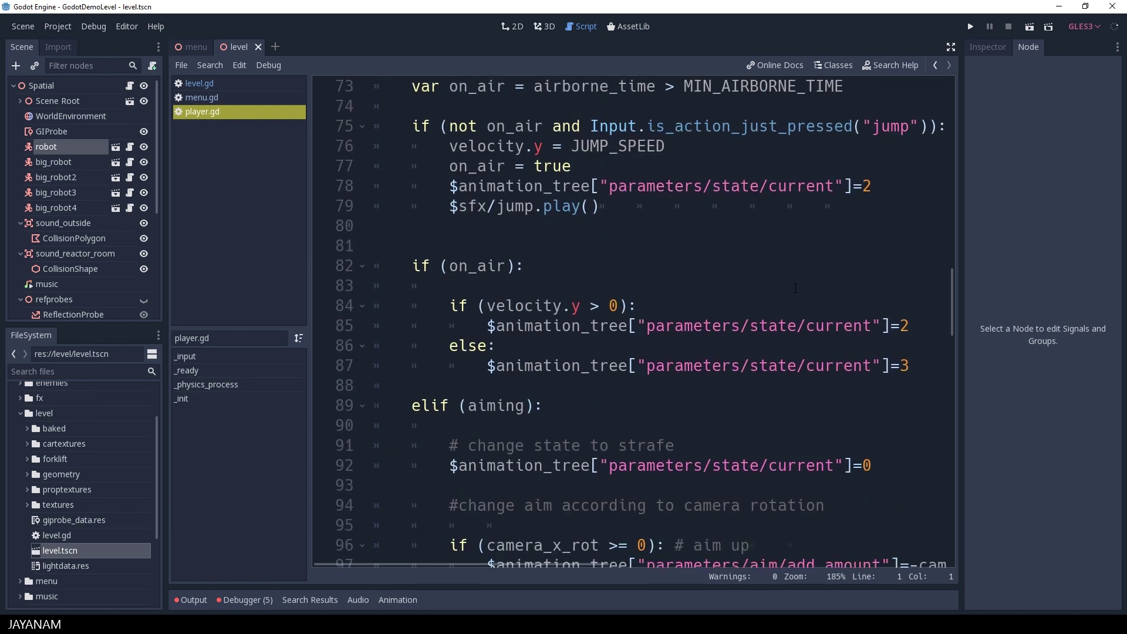
pyautogui.scroll(-4, 796, 289)
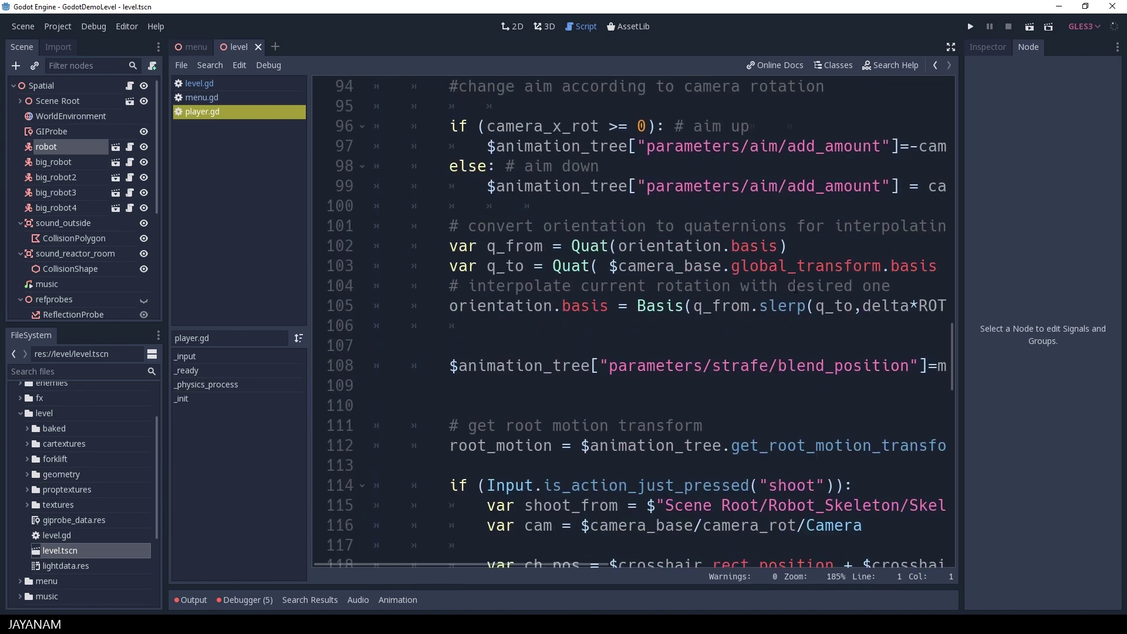
pyautogui.scroll(-18, 796, 288)
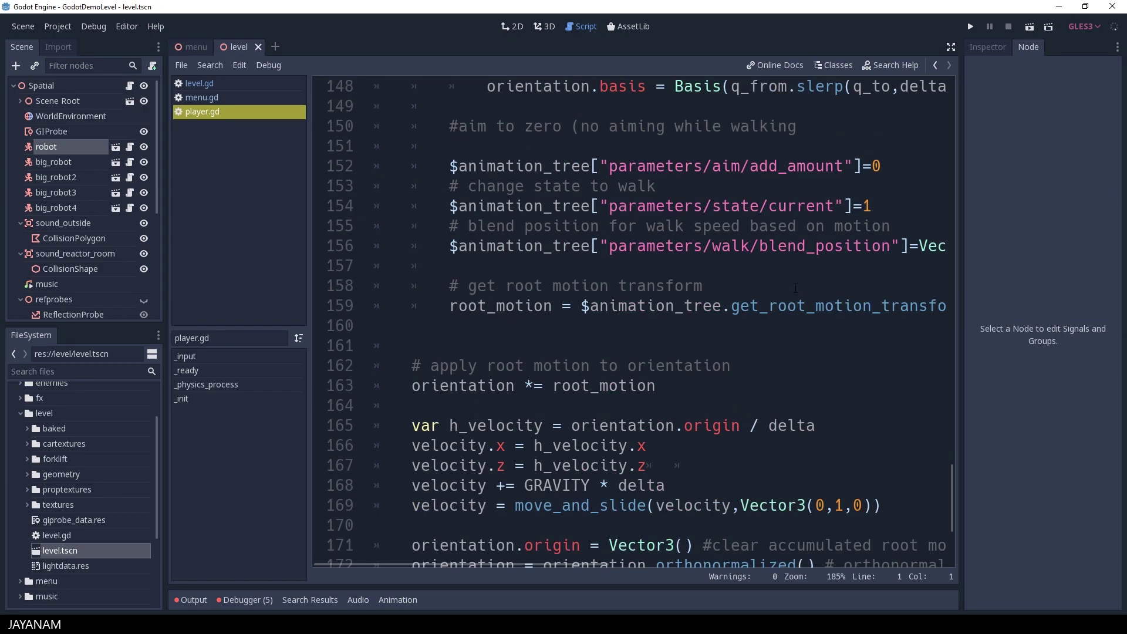
# Return to the 3D view of the level, select the big_robot4 node and focus the view on that enemy
pyautogui.click(535, 29)
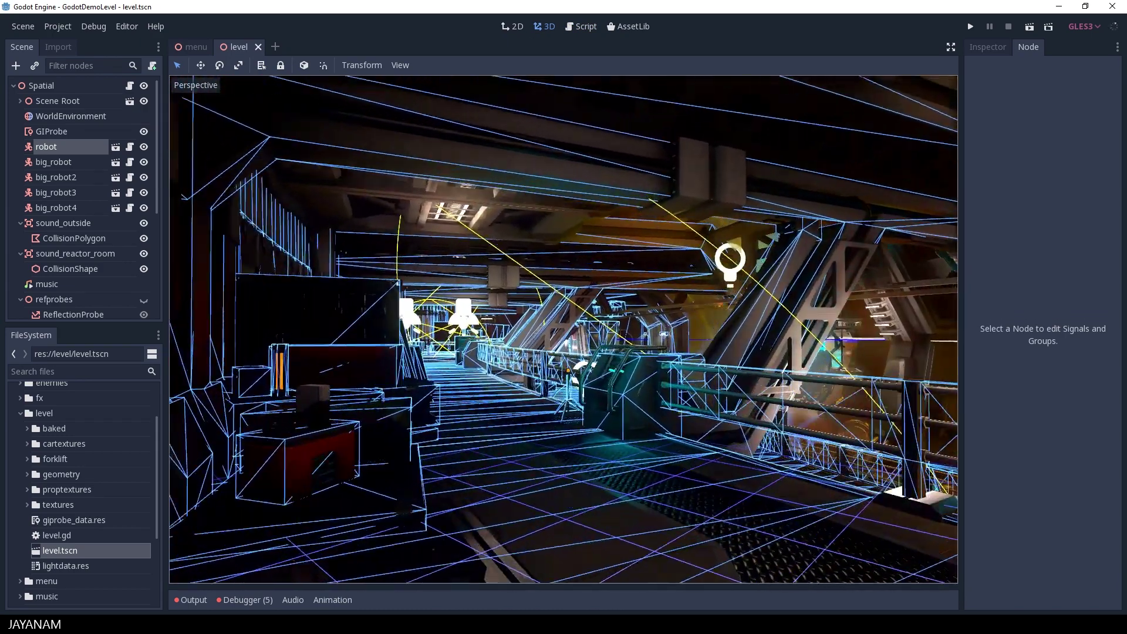
pyautogui.press('w')
pyautogui.moveTo(622, 317); pyautogui.dragTo(563, 318, button='right')
pyautogui.click(29, 209)
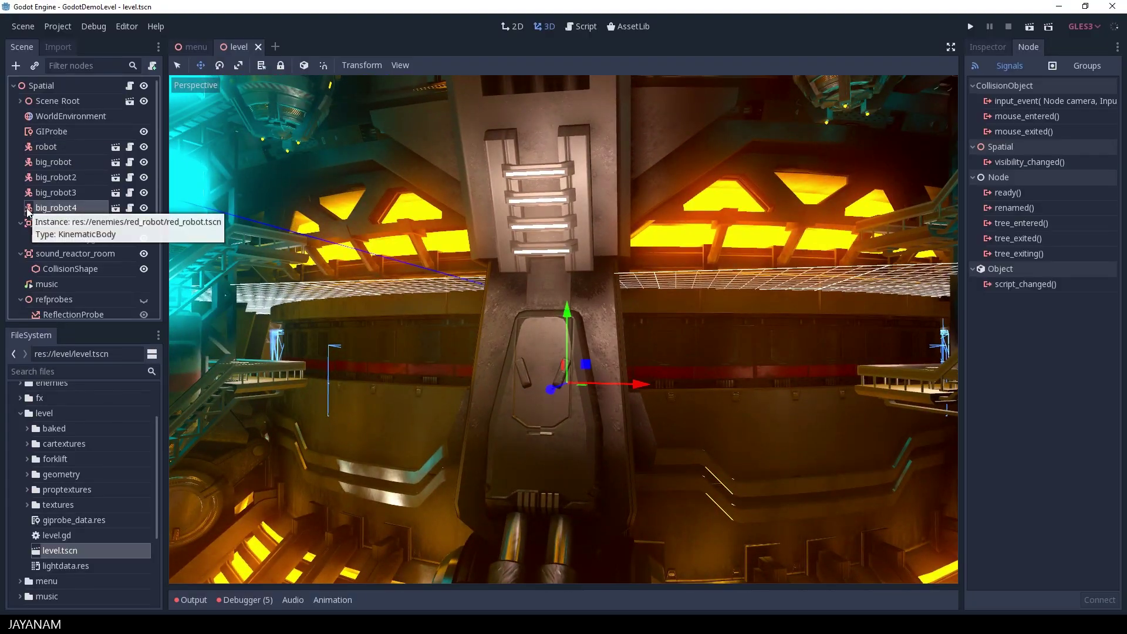
pyautogui.doubleClick(31, 210)
pyautogui.moveTo(655, 268); pyautogui.dragTo(655, 268, button='right')
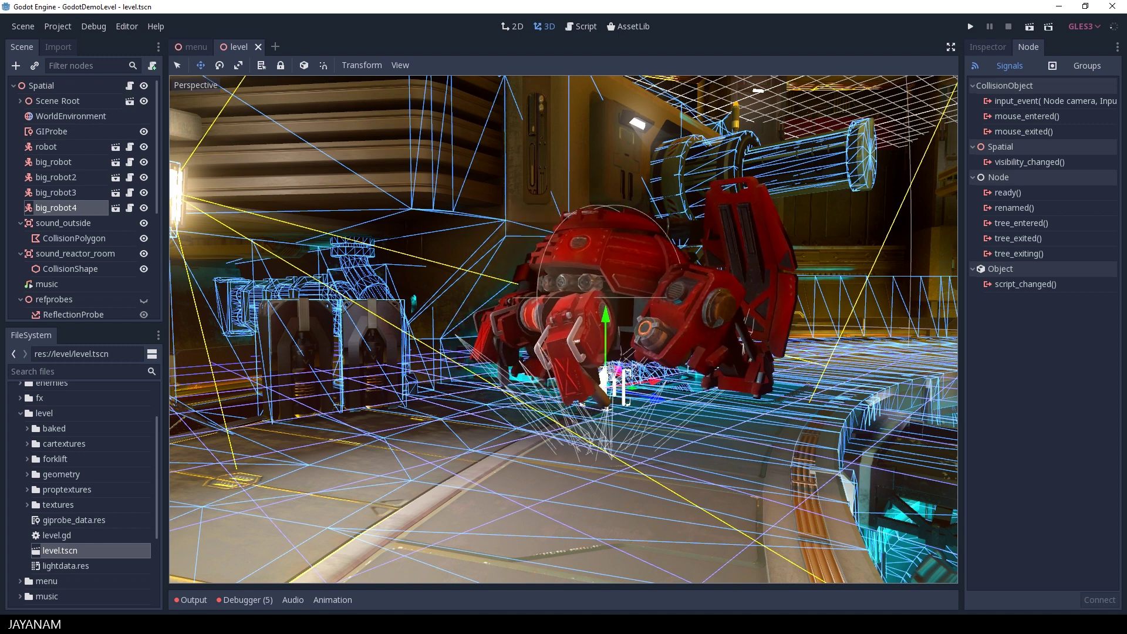
# Open big_robot4's script red_robot.gd and read through its state constants and the hit, do_shoot and shoot_check functions
pyautogui.click(129, 208)
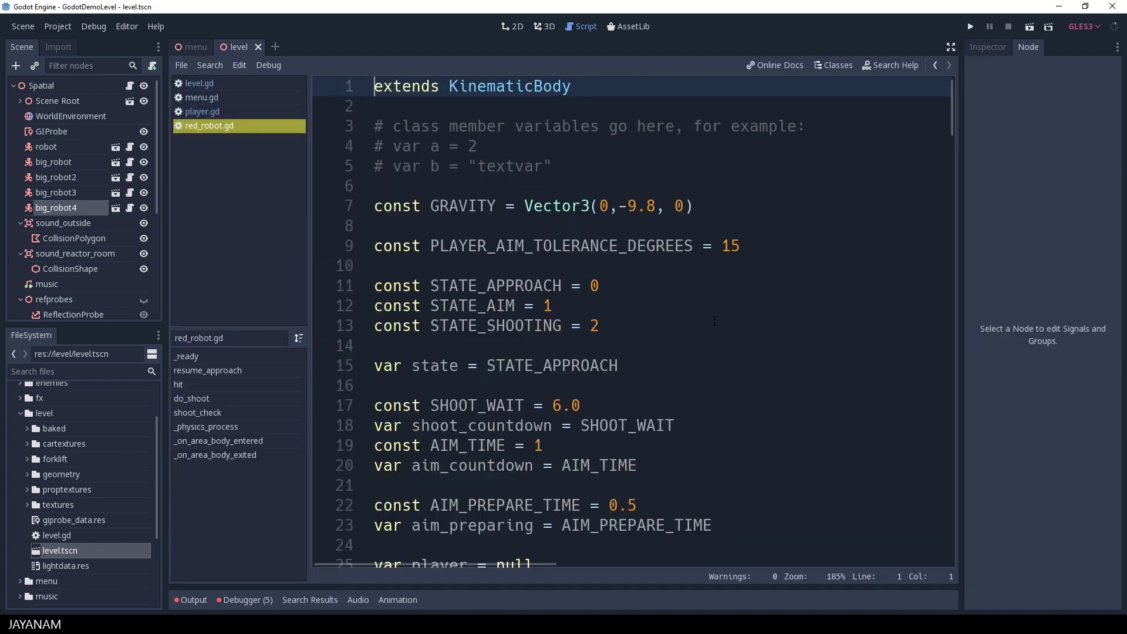
pyautogui.scroll(-13, 715, 321)
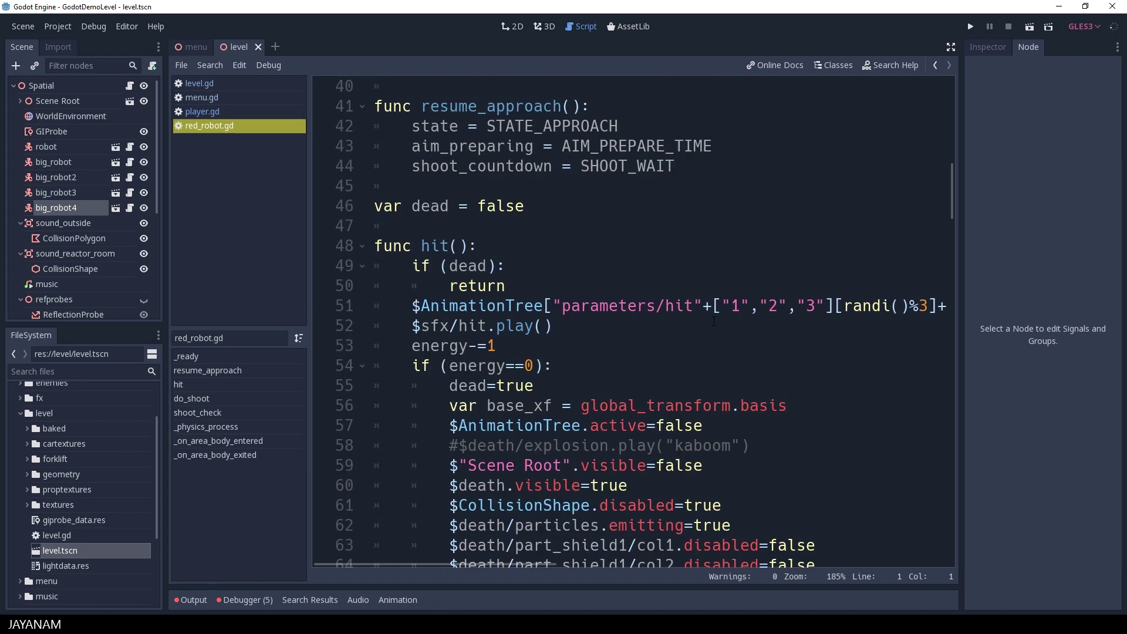
pyautogui.scroll(-2, 713, 321)
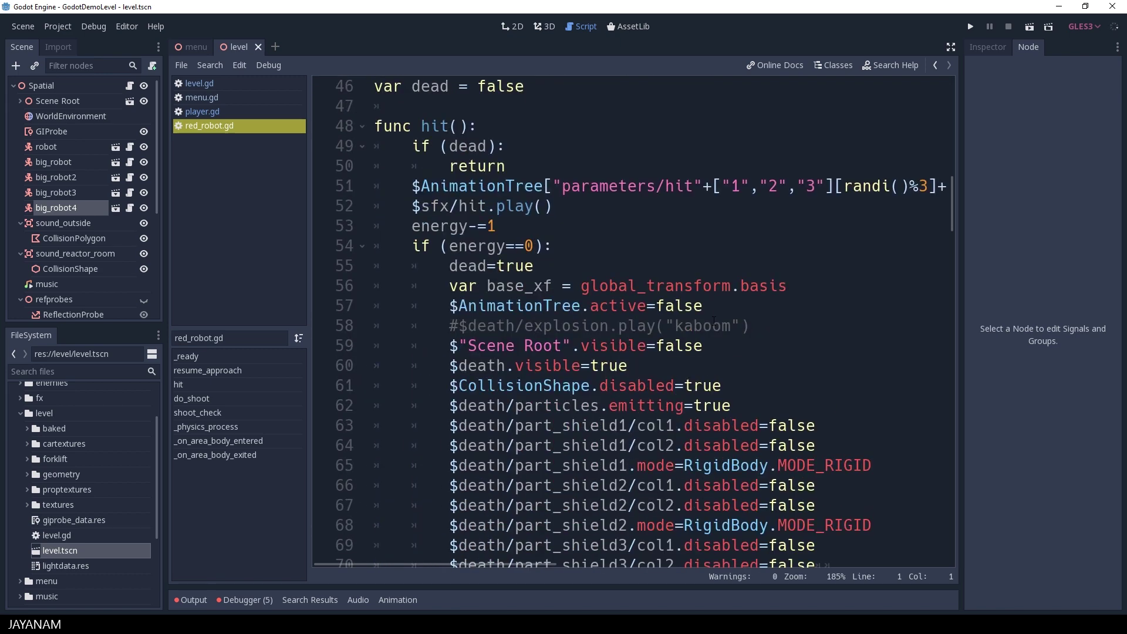
pyautogui.scroll(-6, 714, 321)
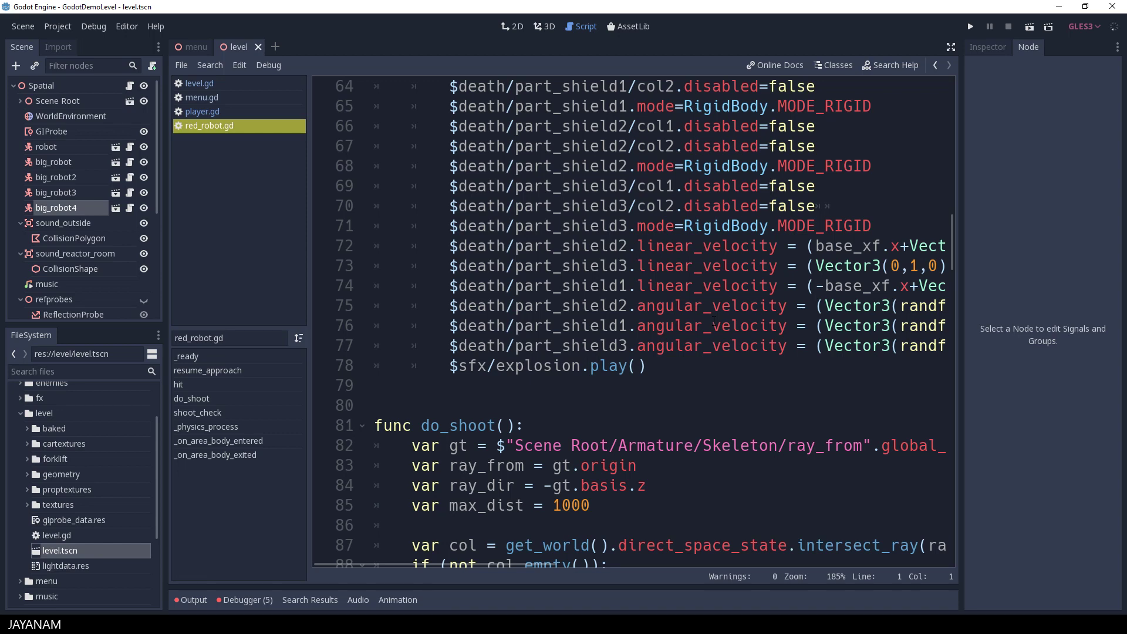
pyautogui.scroll(-4, 714, 321)
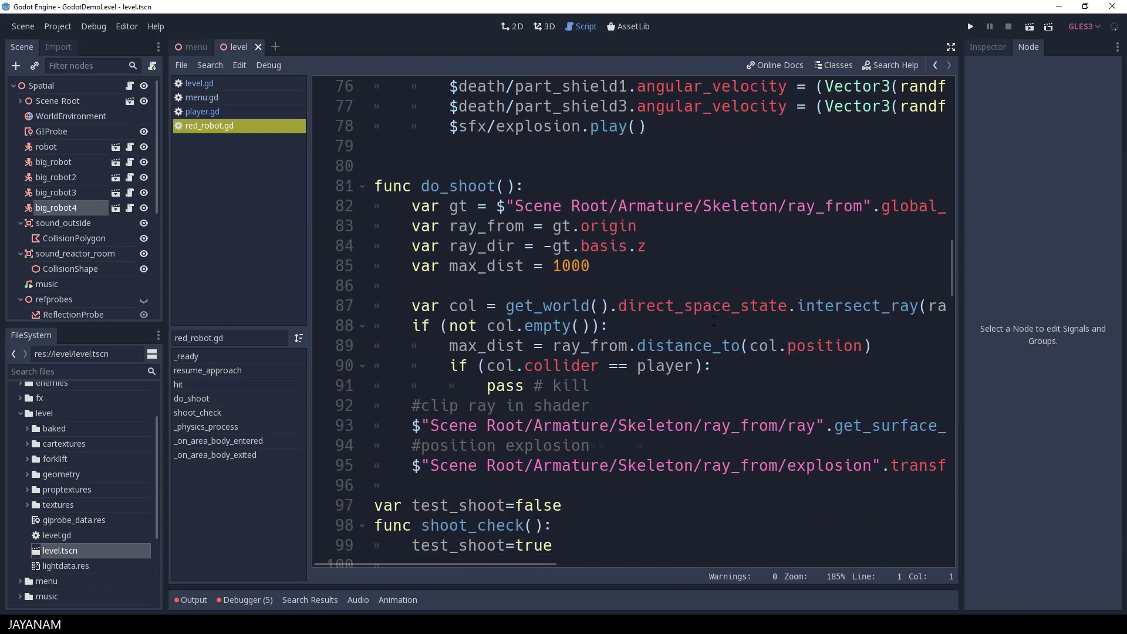
pyautogui.scroll(-2, 713, 321)
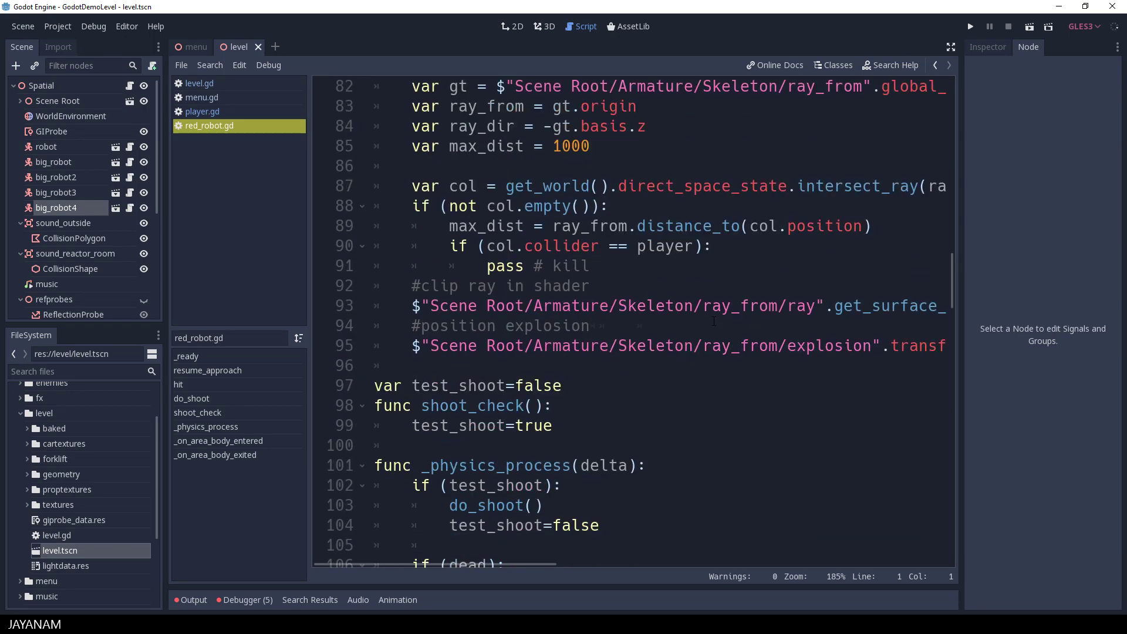